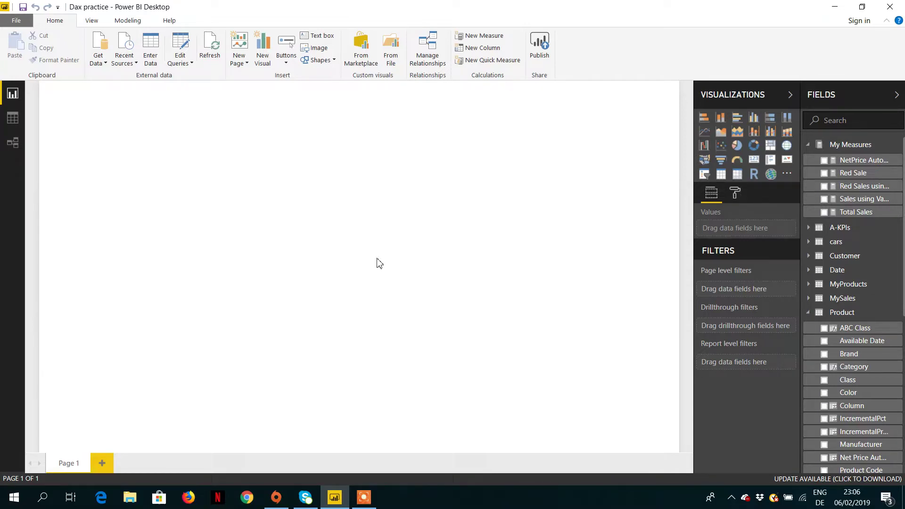
- Examine the model's table relationships and the Sales table's columns through to SalesAmount
{"action": "left_click", "coordinate": [12, 147]}
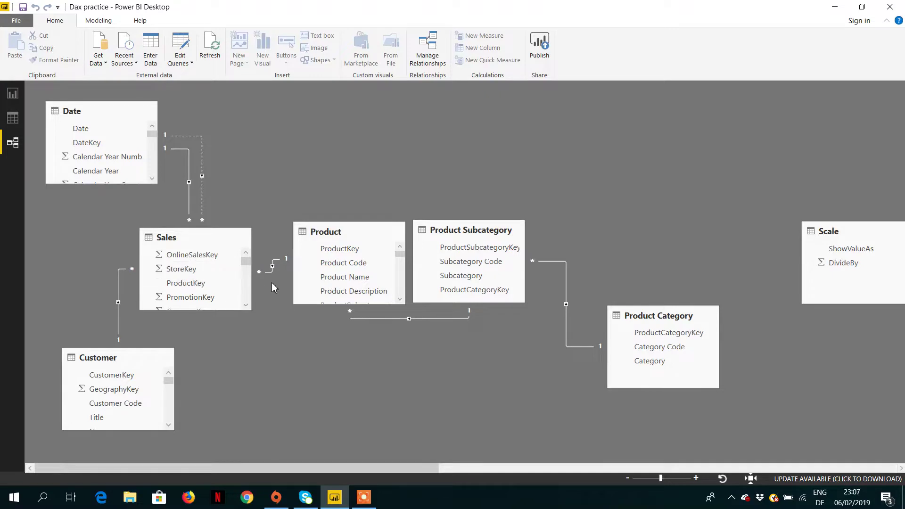
{"action": "left_click", "coordinate": [240, 286]}
{"action": "left_click", "coordinate": [13, 119]}
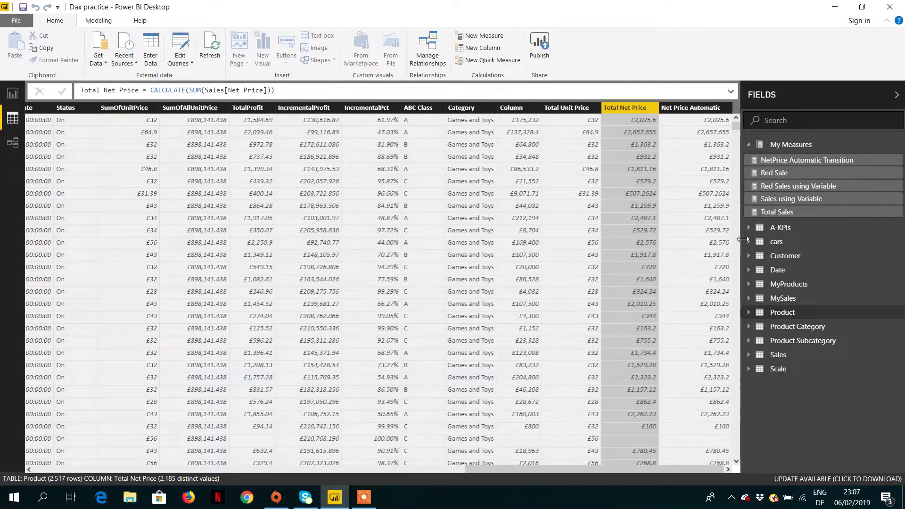
{"action": "left_click", "coordinate": [779, 356]}
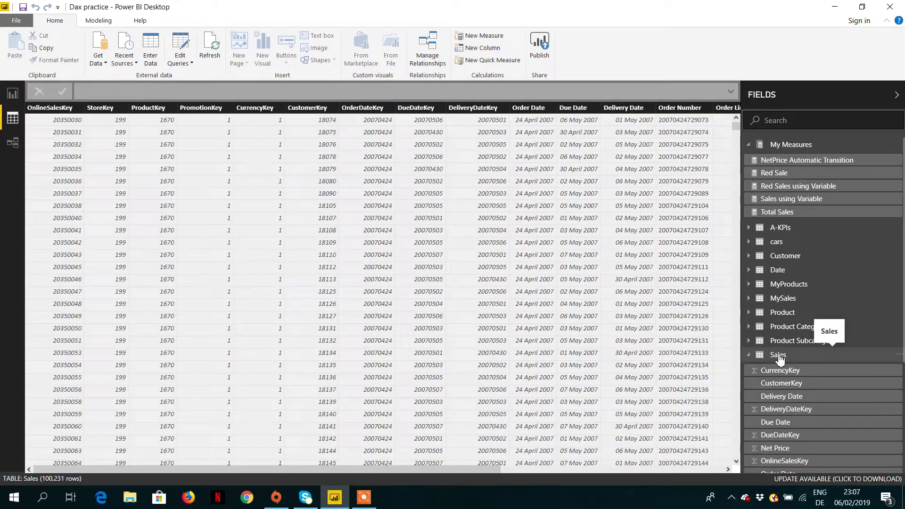
{"action": "left_click", "coordinate": [714, 469]}
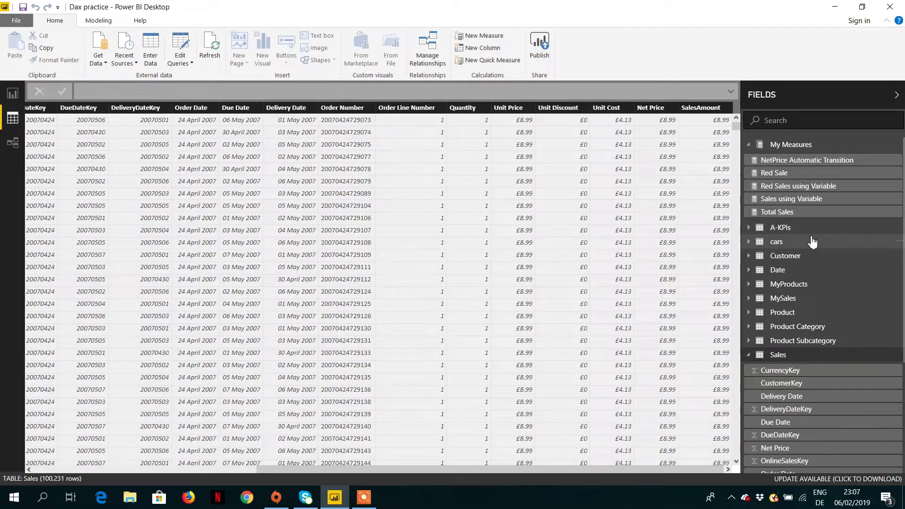
- Examine the Product table's columns, including Unit Cost and Unit Price
{"action": "left_click", "coordinate": [788, 315]}
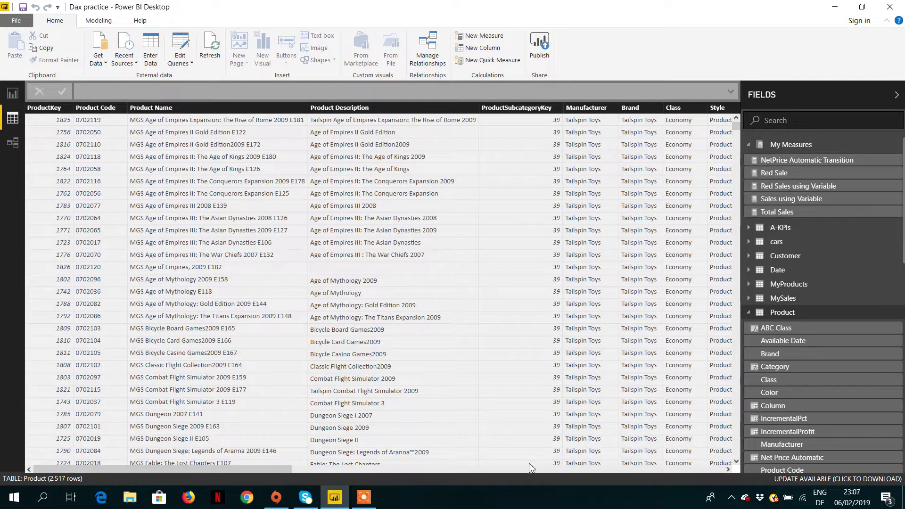
{"action": "left_click_drag", "start_coordinate": [273, 469], "coordinate": [703, 467]}
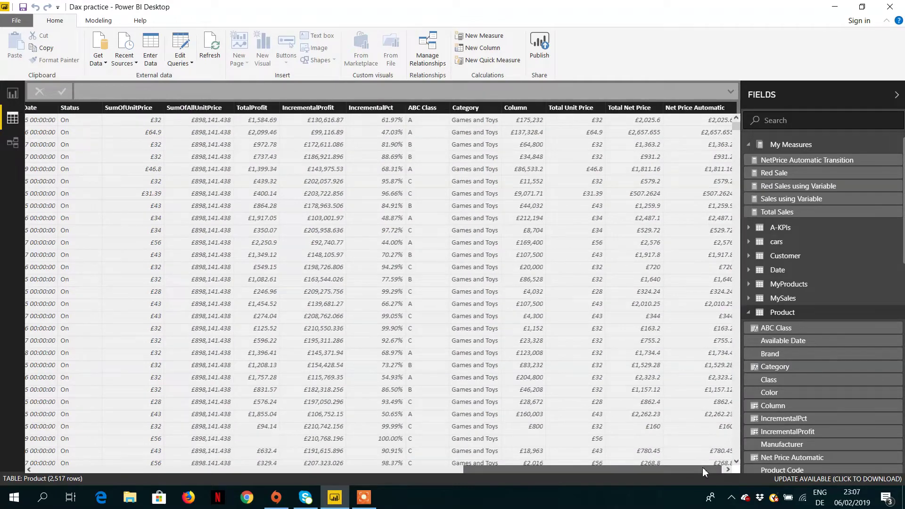
{"action": "left_click_drag", "start_coordinate": [703, 468], "coordinate": [573, 457]}
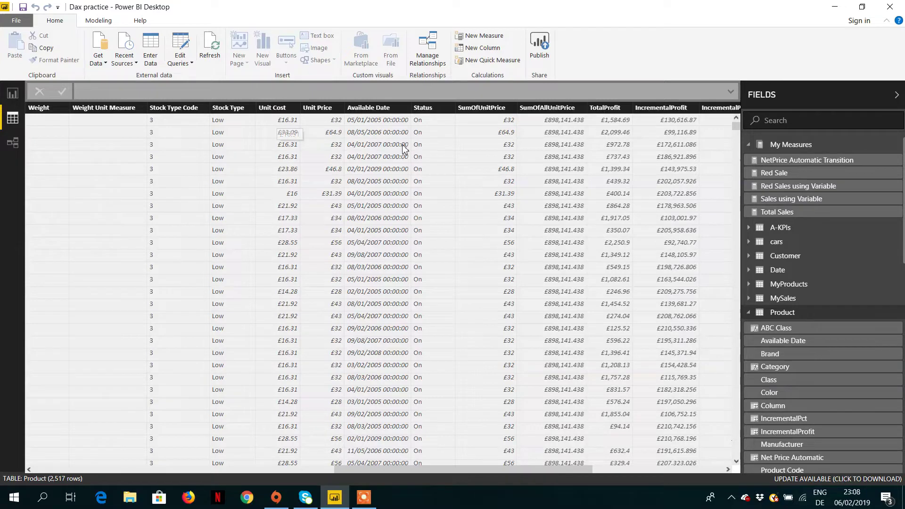
- Review the Sales–Product relationship's settings and cross filter direction options in the model diagram, leaving them without changes
{"action": "left_click", "coordinate": [12, 144]}
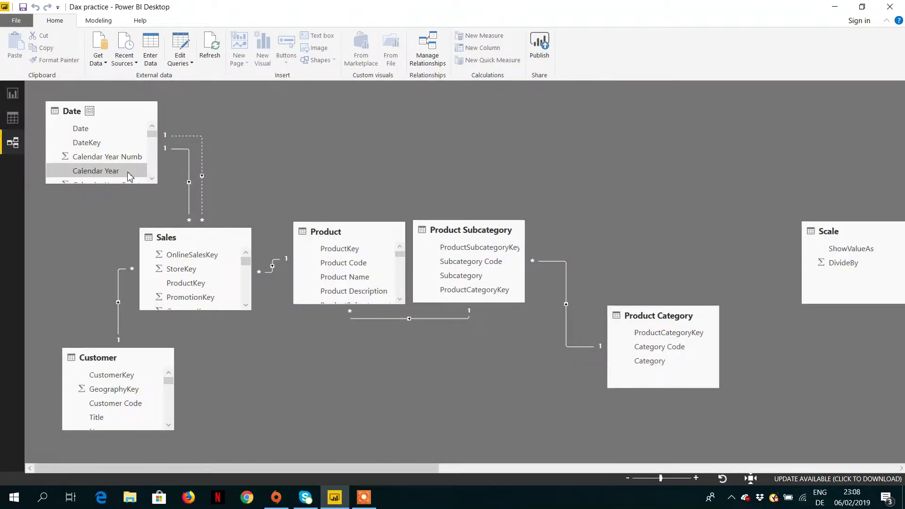
{"action": "left_click", "coordinate": [211, 267]}
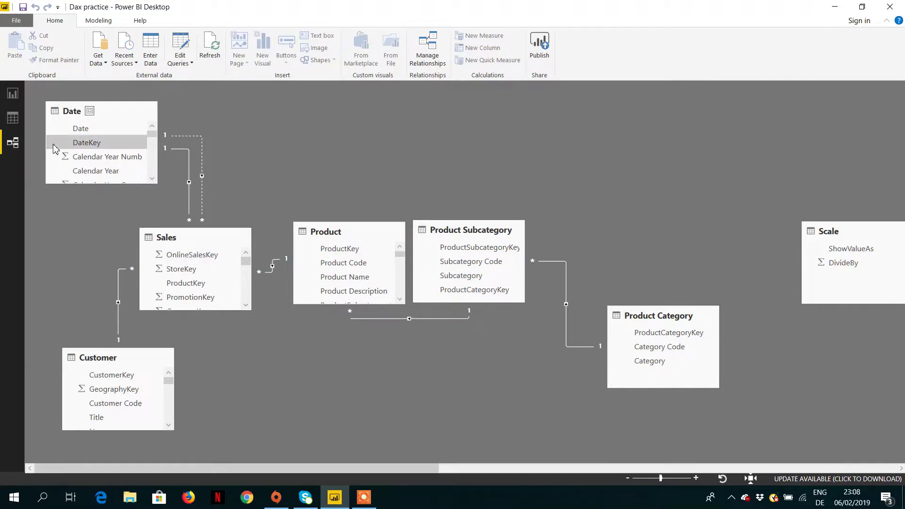
{"action": "left_click", "coordinate": [198, 269]}
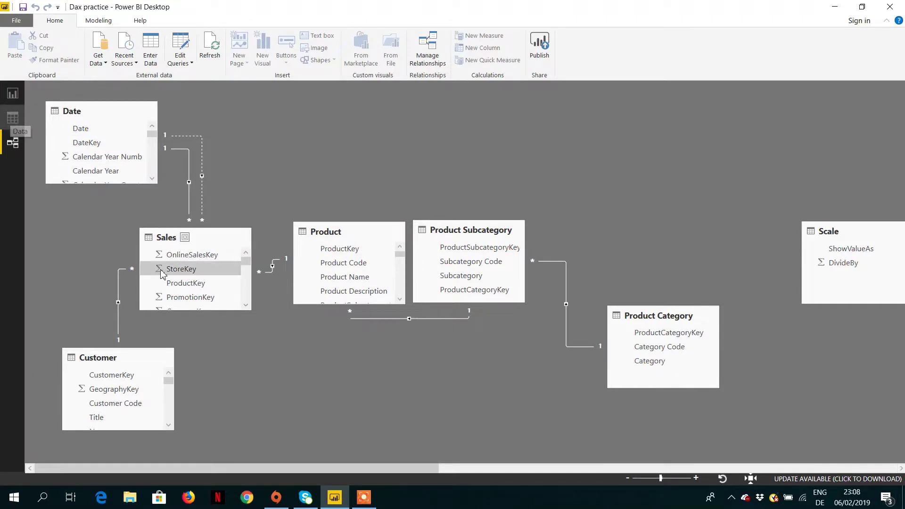
{"action": "double_click", "coordinate": [274, 265]}
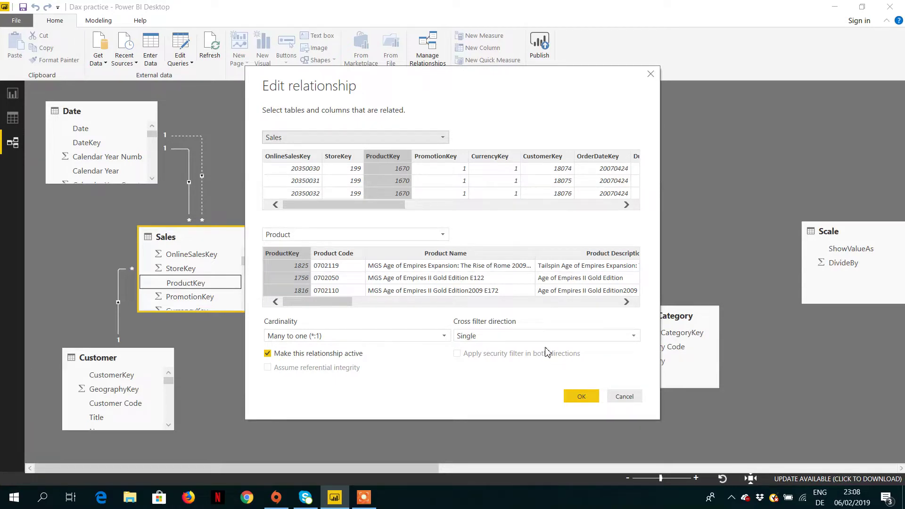
{"action": "left_click", "coordinate": [527, 337]}
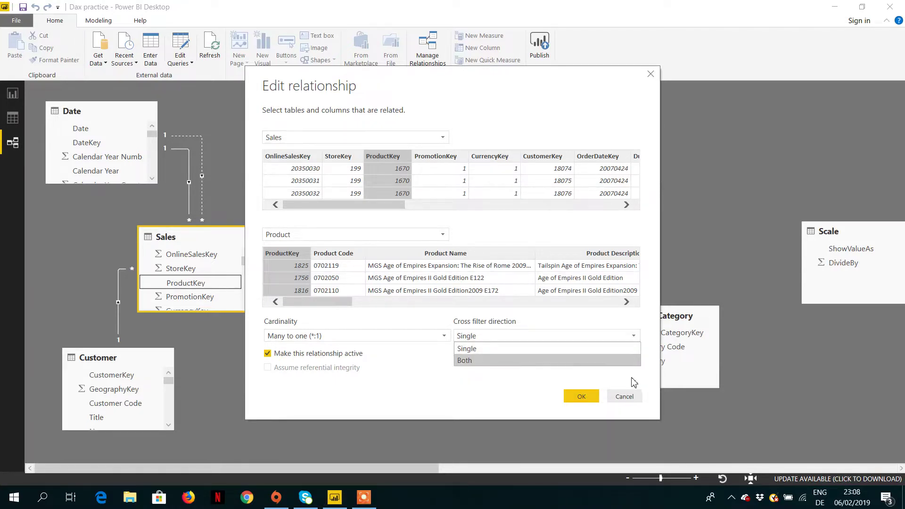
{"action": "left_click", "coordinate": [627, 399]}
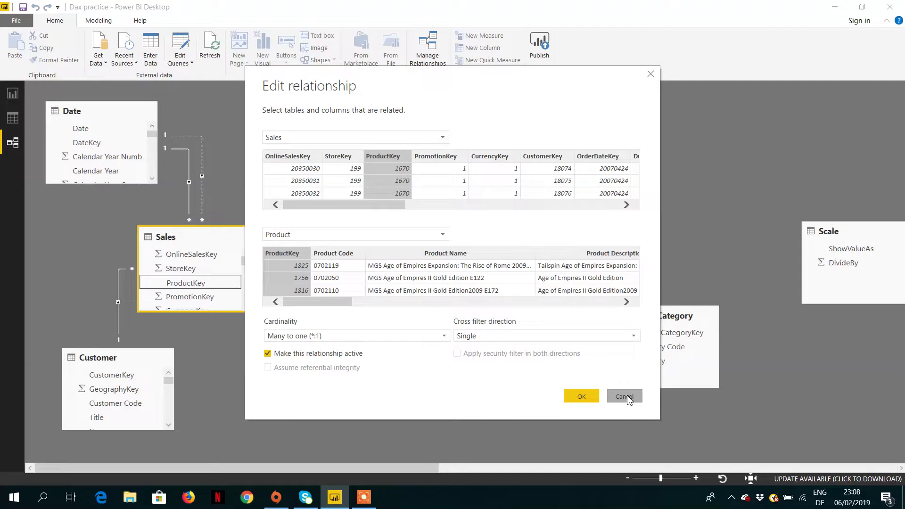
{"action": "left_click", "coordinate": [628, 399]}
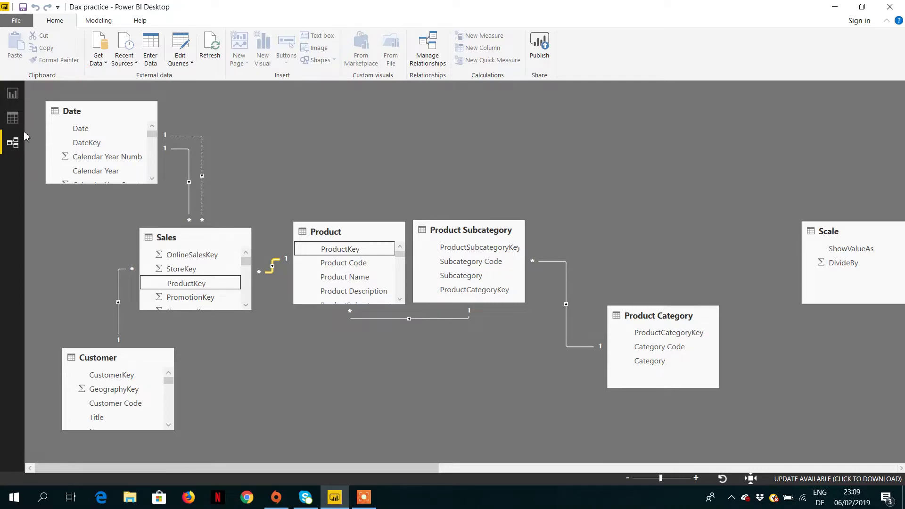
- Show the Sales table's data and collapse the Product and Sales field lists
{"action": "left_click", "coordinate": [13, 118]}
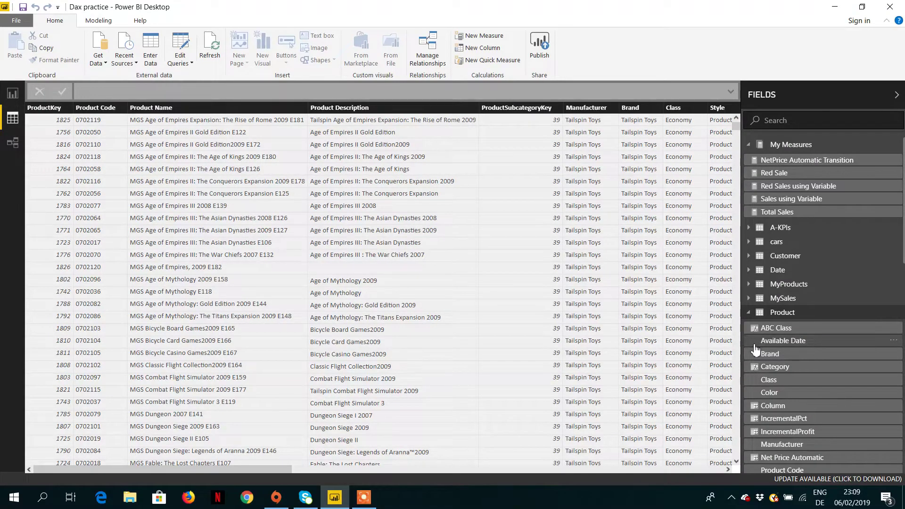
{"action": "left_click", "coordinate": [750, 313]}
{"action": "left_click", "coordinate": [777, 357]}
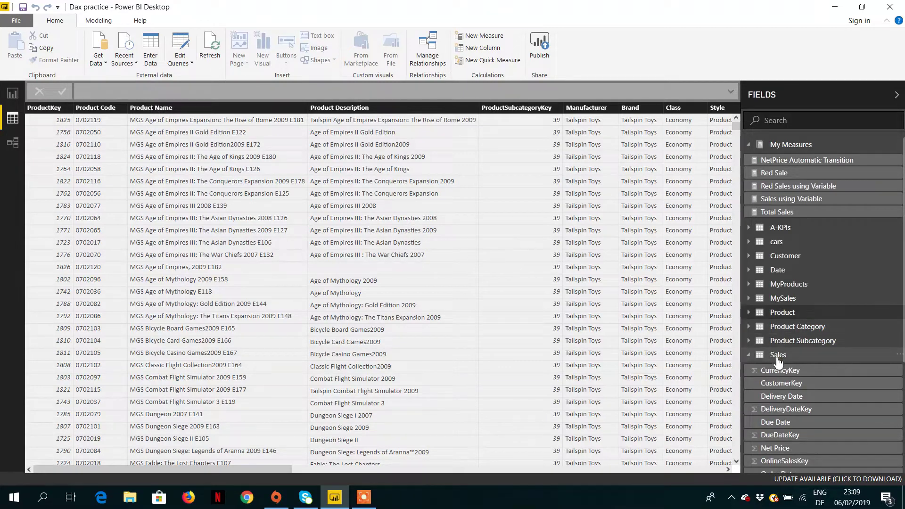
{"action": "left_click", "coordinate": [778, 357]}
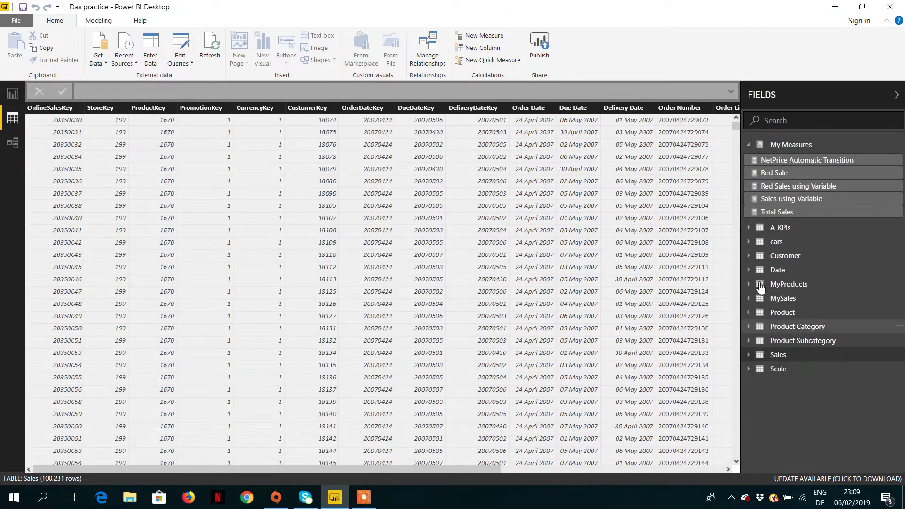
- Add a calculated column named Unit Cost Per Product to the Sales table and expand the formula editor
{"action": "left_click", "coordinate": [488, 49]}
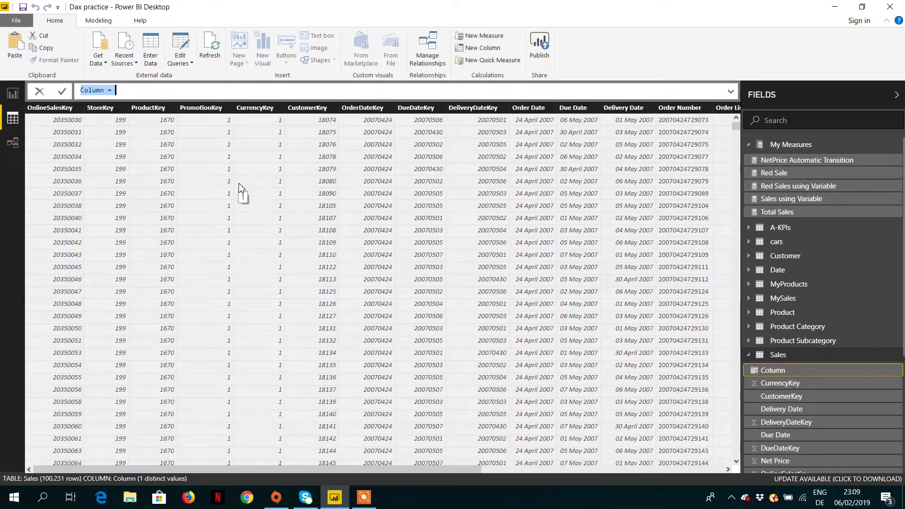
{"action": "type", "text": "Unit"}
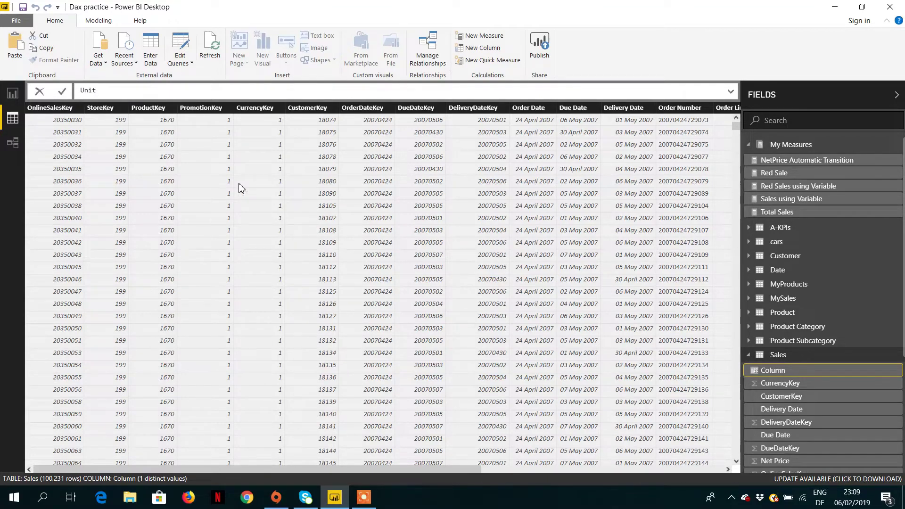
{"action": "type", "text": " Cost"}
{"action": "type", "text": " From Pro"}
{"action": "type", "text": "uct"}
{"action": "key", "text": "BackSpace"}
{"action": "key", "text": "BackSpace"}
{"action": "key", "text": "BackSpace"}
{"action": "key", "text": "BackSpace"}
{"action": "key", "text": "BackSpace"}
{"action": "key", "text": "BackSpace"}
{"action": "key", "text": "BackSpace"}
{"action": "key", "text": "BackSpace"}
{"action": "key", "text": "BackSpace"}
{"action": "key", "text": "BackSpace"}
{"action": "type", "text": "er Product"}
{"action": "left_click", "coordinate": [732, 93]}
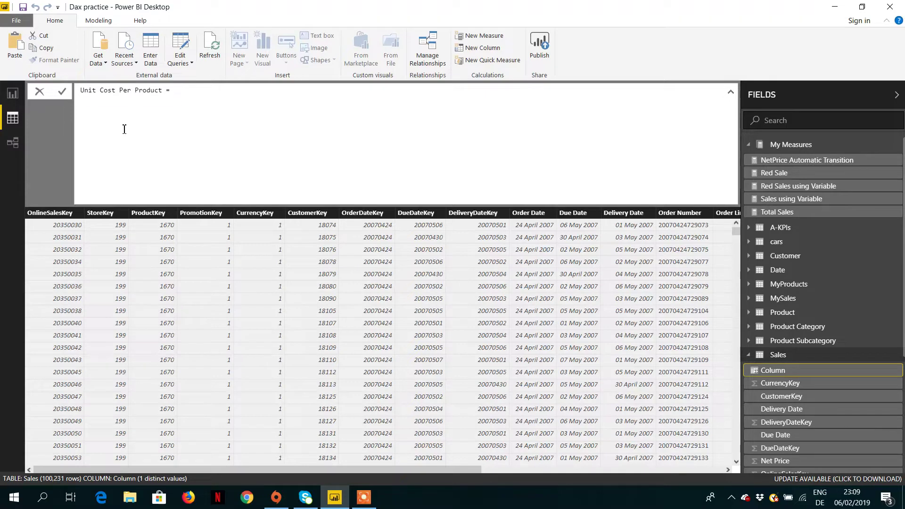
{"action": "type", "text": "Rela"}
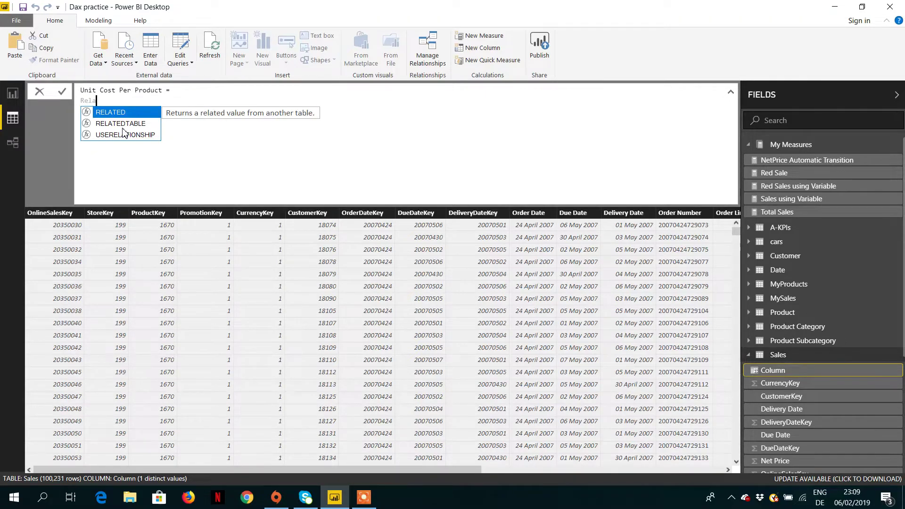
{"action": "key", "text": "Tab"}
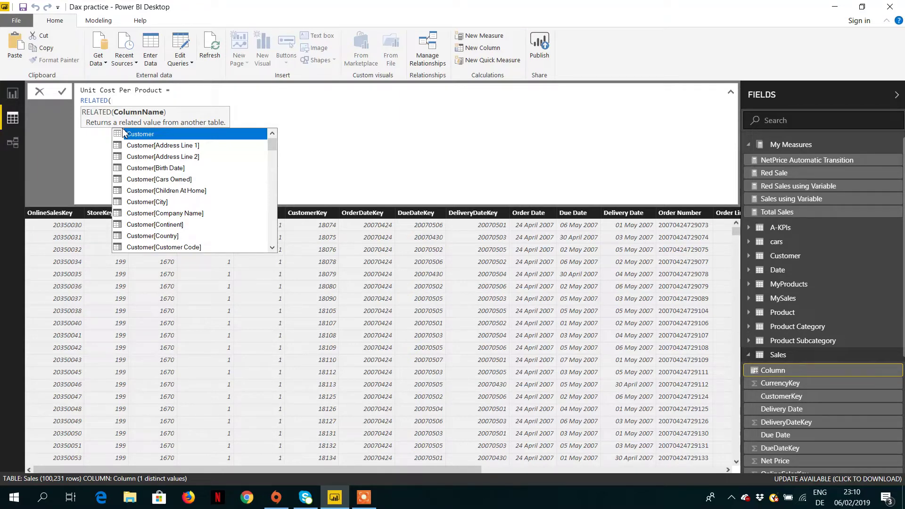
{"action": "key", "text": "BackSpace"}
{"action": "key", "text": "BackSpace"}
{"action": "key", "text": "BackSpace"}
{"action": "key", "text": "BackSpace"}
{"action": "key", "text": "BackSpace"}
{"action": "key", "text": "BackSpace"}
{"action": "key", "text": "BackSpace"}
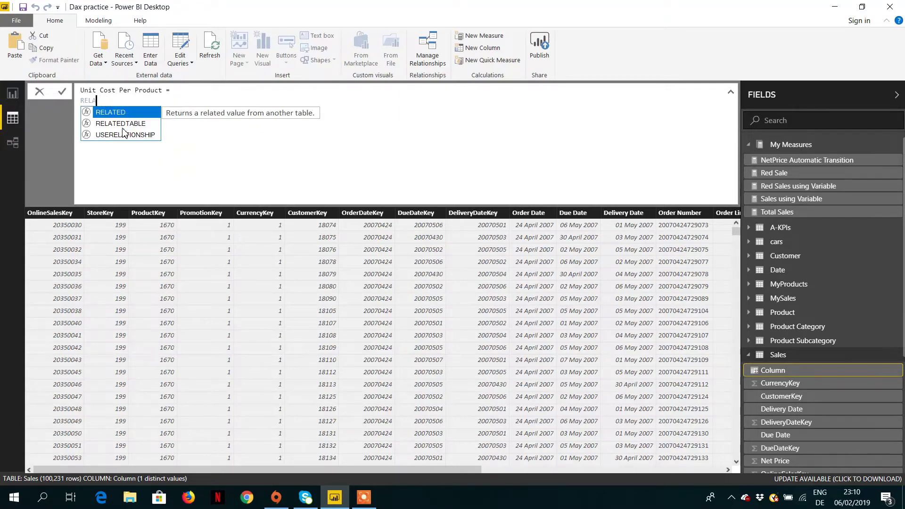
{"action": "key", "text": "BackSpace"}
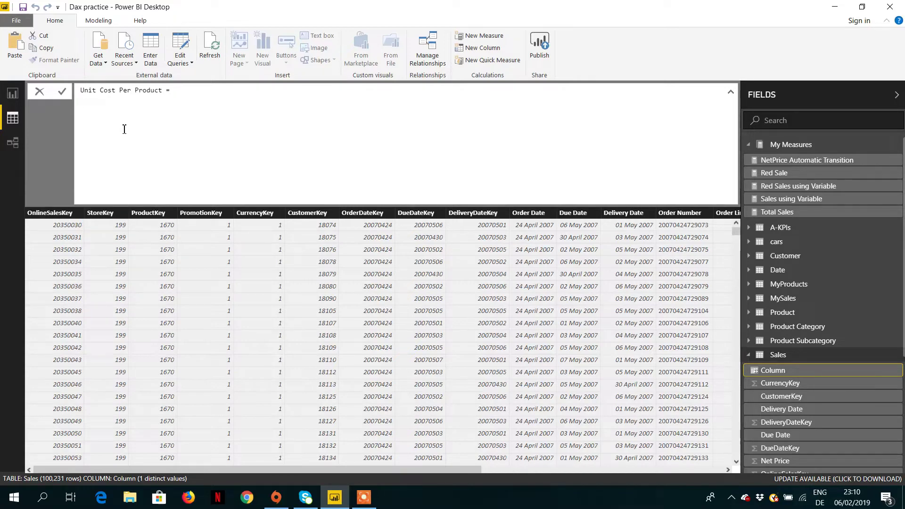
- Check which columns the formula suggests for "unit" without the RELATED function, and clear the entry
{"action": "type", "text": "unit"}
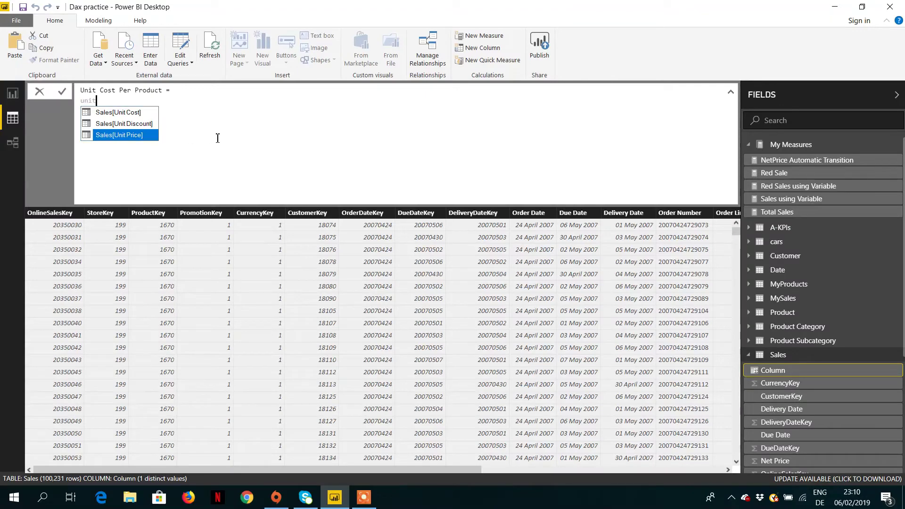
{"action": "key", "text": "BackSpace"}
{"action": "key", "text": "BackSpace"}
{"action": "key", "text": "BackSpace"}
{"action": "key", "text": "BackSpace"}
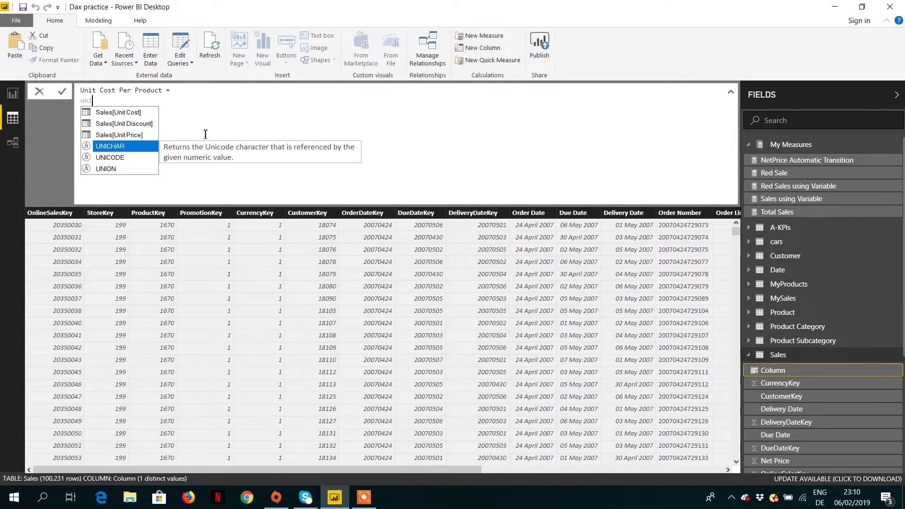
- Define the Unit Cost Per Product column as RELATED('Product'[Unit Cost]) and apply the formula
{"action": "type", "text": "rel"}
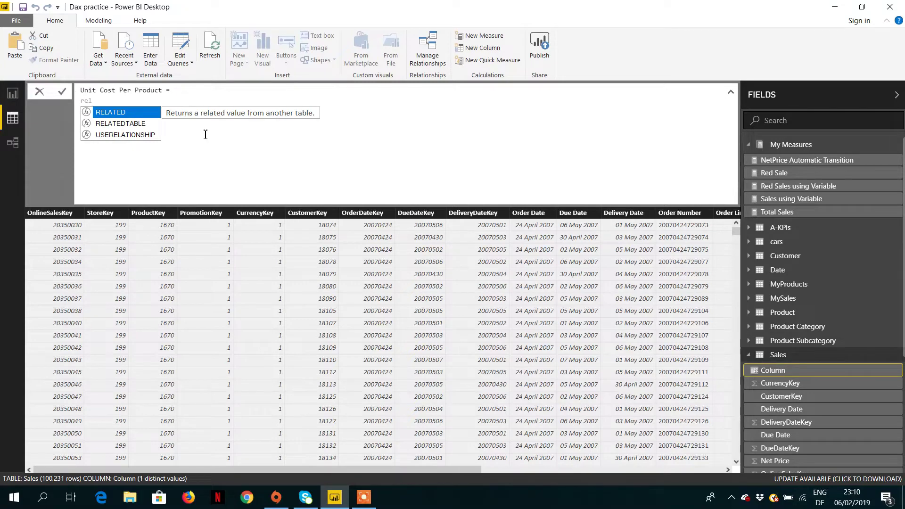
{"action": "key", "text": "Tab"}
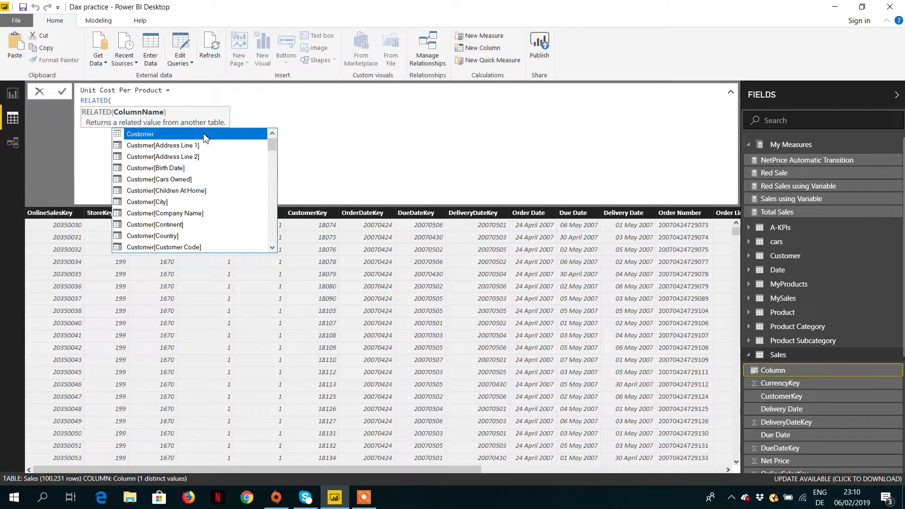
{"action": "type", "text": "uni"}
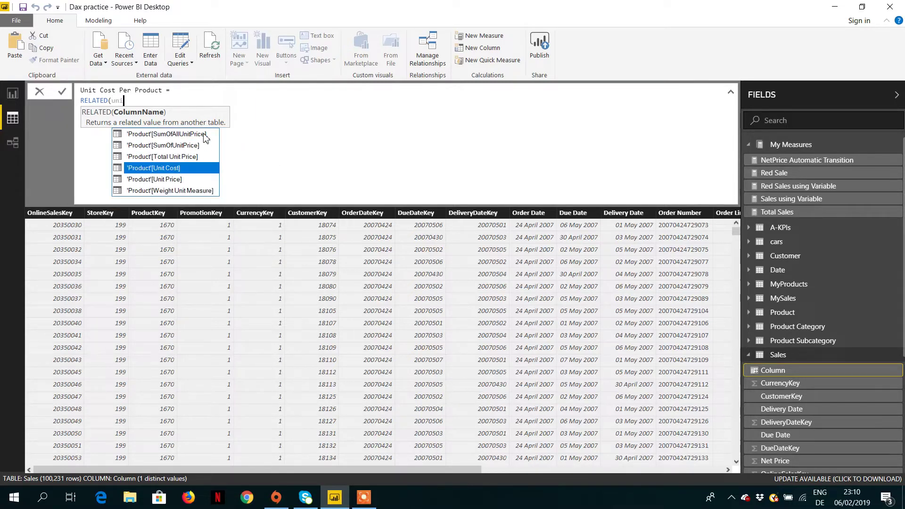
{"action": "type", "text": "t c"}
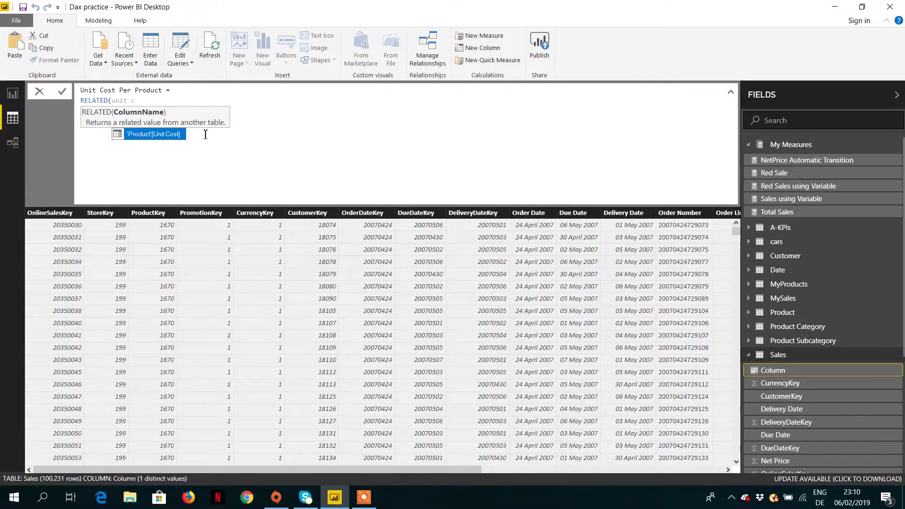
{"action": "key", "text": "BackSpace"}
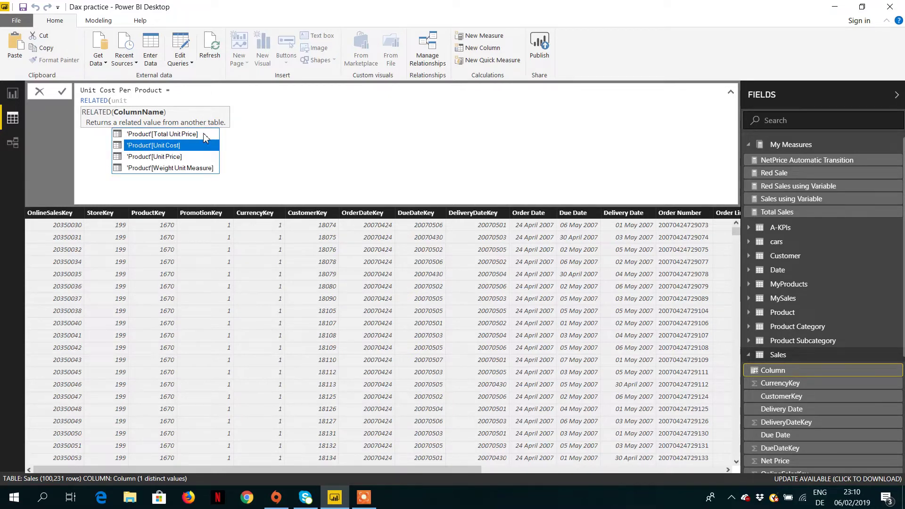
{"action": "left_click", "coordinate": [166, 148]}
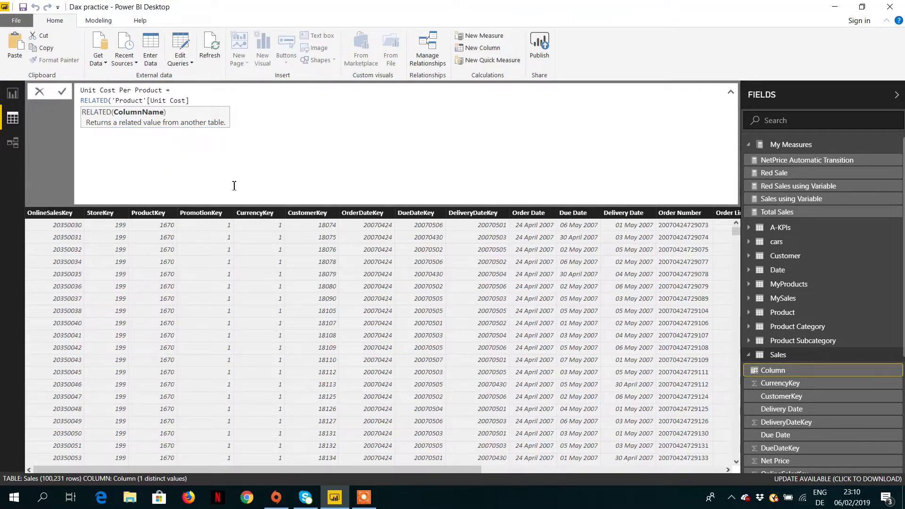
{"action": "type", "text": ")"}
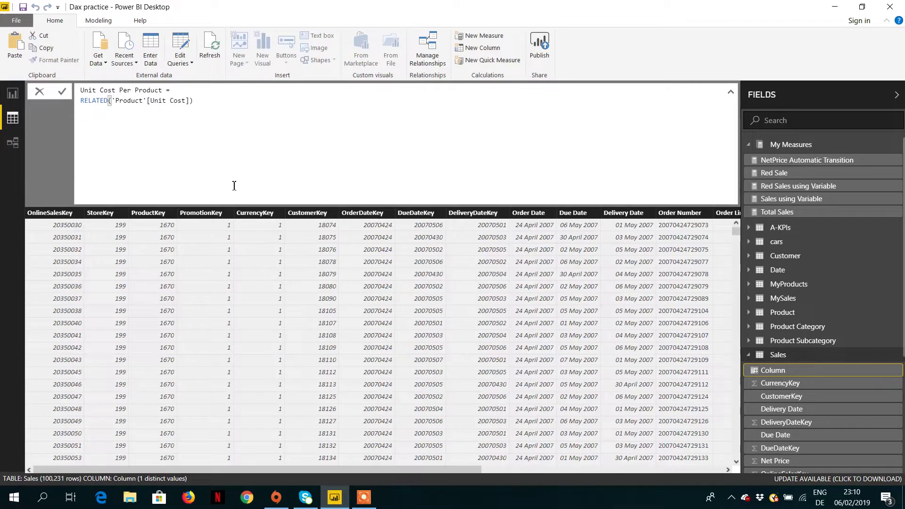
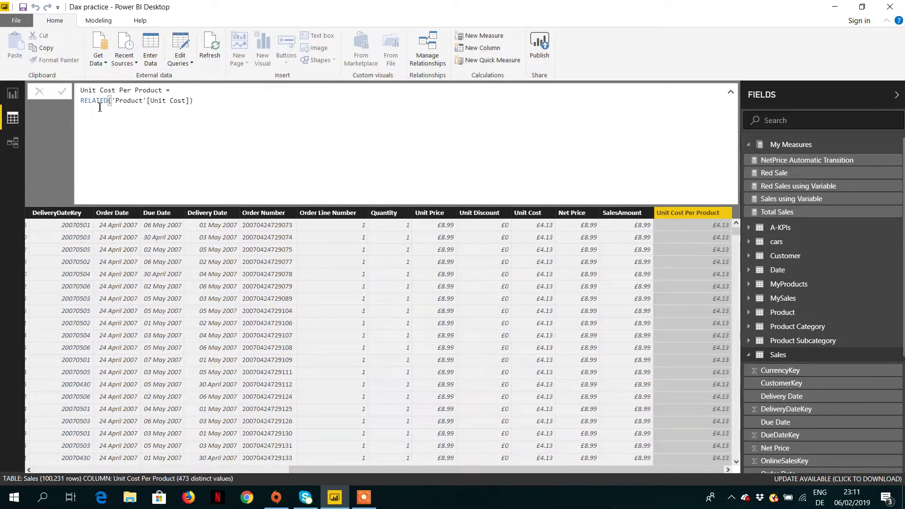
{"action": "left_click", "coordinate": [100, 108]}
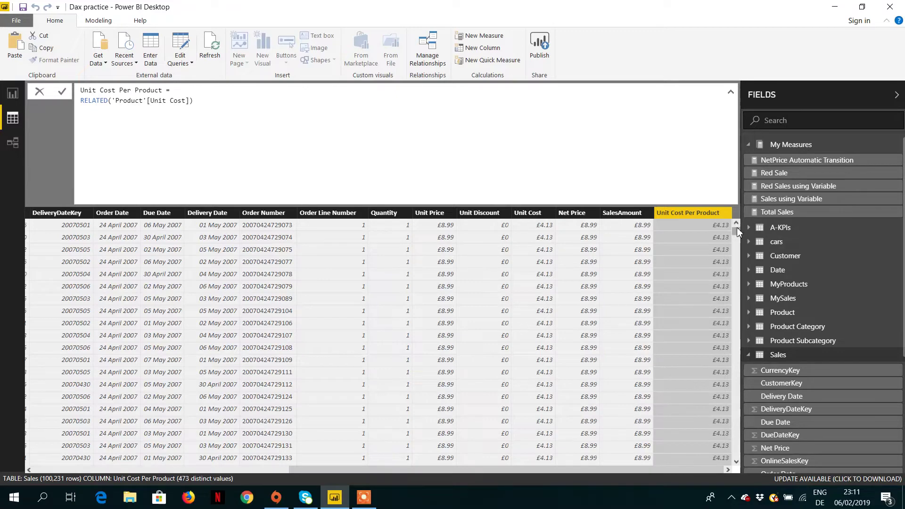
- Compare the Unit Cost Per Product values with Unit Cost in the Sales table, and leave the formula editor
{"action": "left_click_drag", "start_coordinate": [738, 232], "coordinate": [738, 224]}
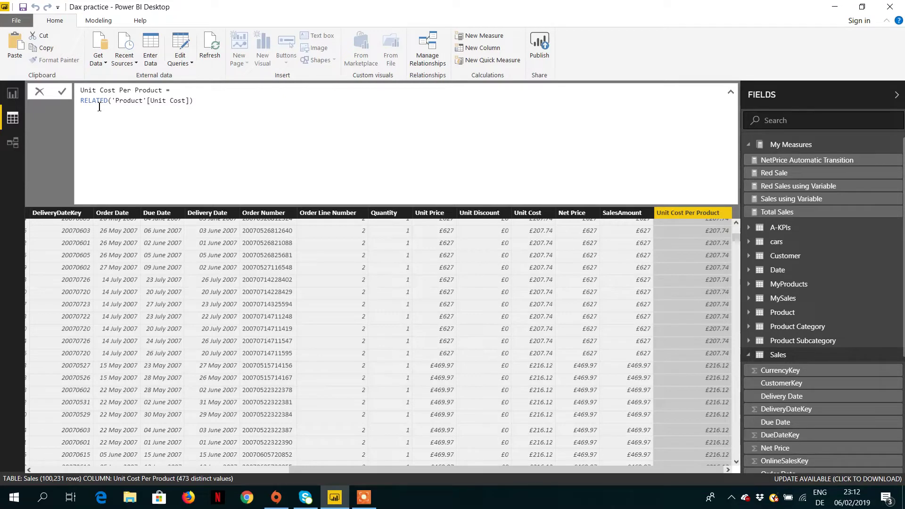
{"action": "left_click", "coordinate": [240, 160]}
{"action": "left_click", "coordinate": [332, 232]}
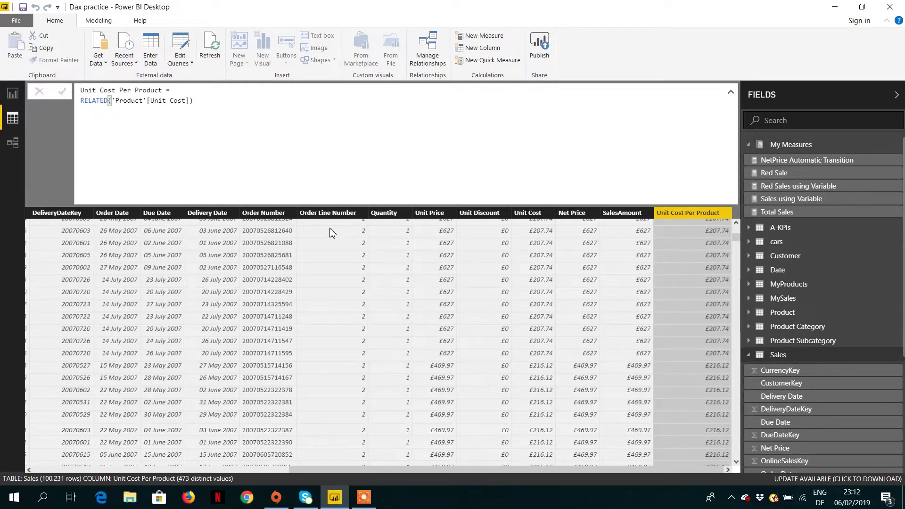
{"action": "left_click", "coordinate": [330, 231]}
{"action": "left_click", "coordinate": [330, 230]}
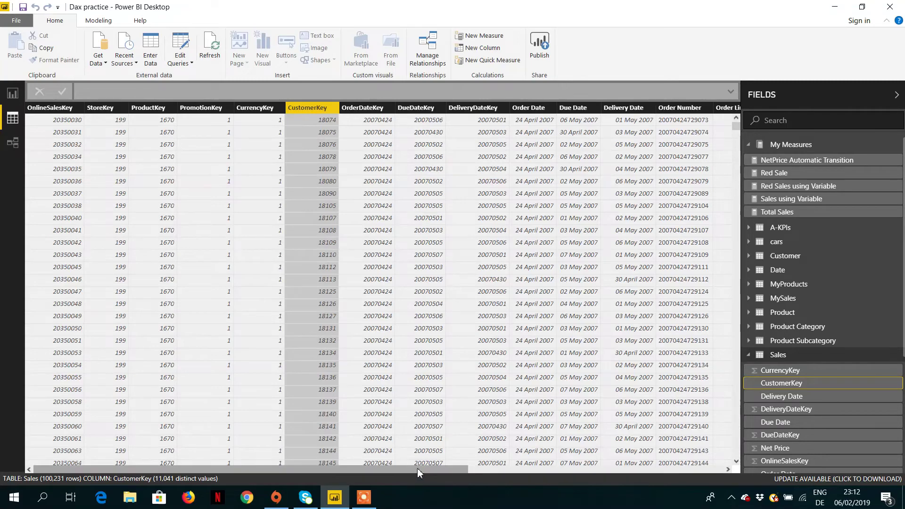
- Examine the Unit Cost, Net Price and Unit Price columns of the Sales table, and collapse the Sales field list
{"action": "left_click_drag", "start_coordinate": [418, 468], "coordinate": [644, 474]}
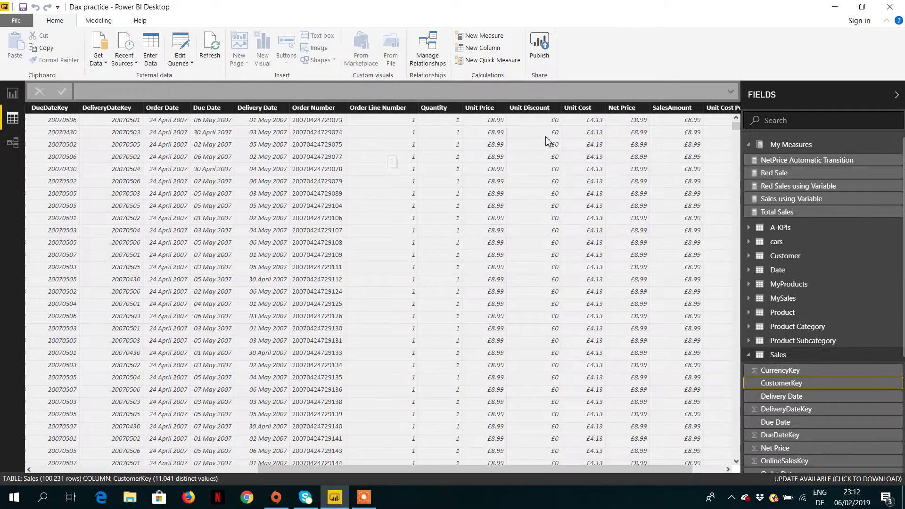
{"action": "left_click", "coordinate": [588, 133]}
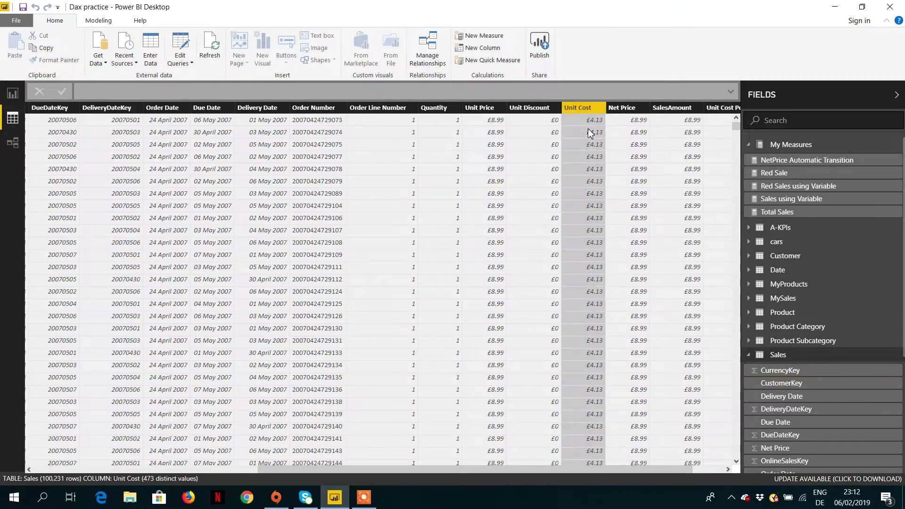
{"action": "left_click", "coordinate": [626, 125]}
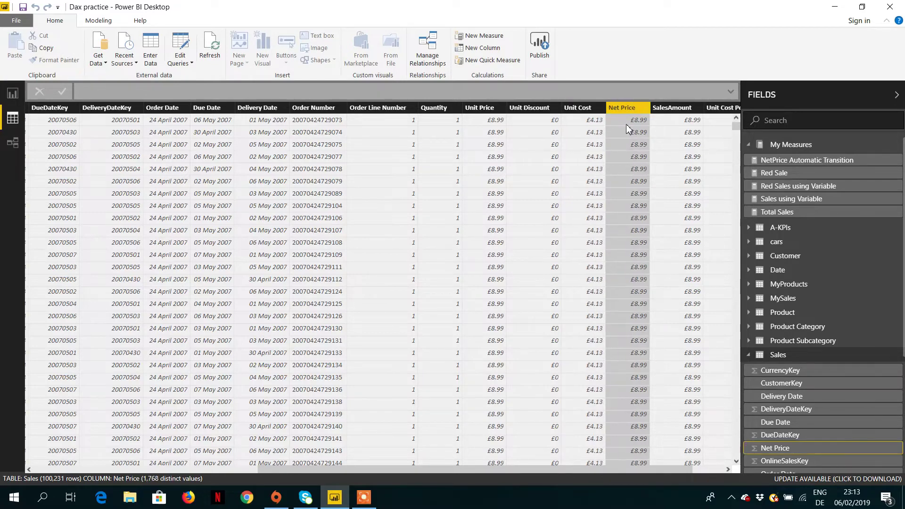
{"action": "left_click", "coordinate": [779, 356]}
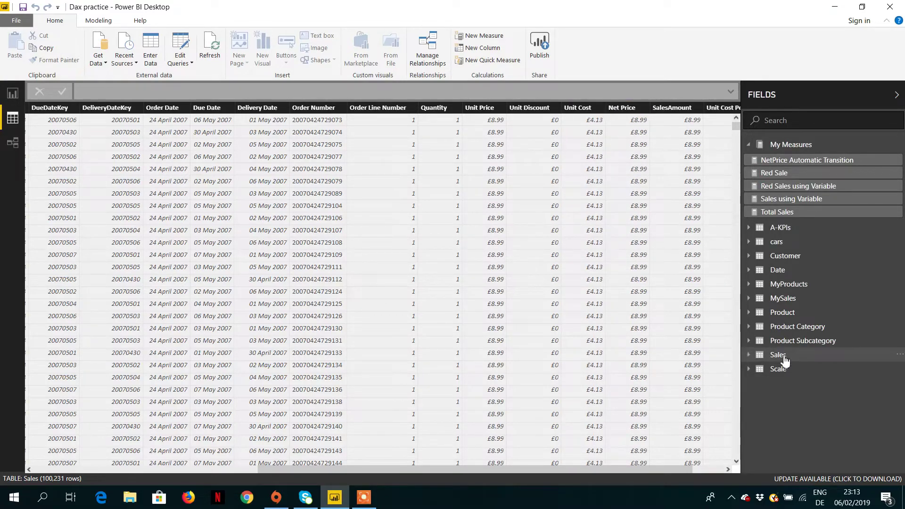
{"action": "left_click", "coordinate": [496, 150]}
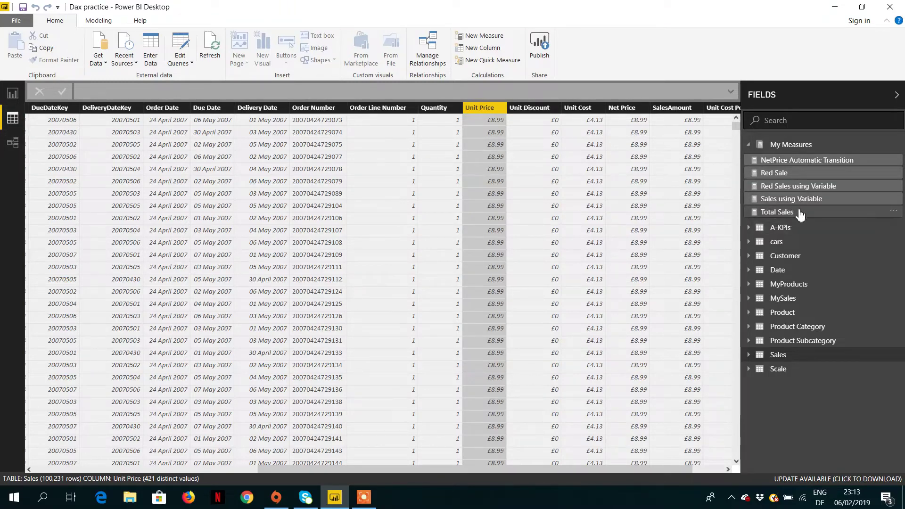
- Add a calculated column named Net Price per Transaction to the Product table and expand the formula editor
{"action": "left_click", "coordinate": [790, 315]}
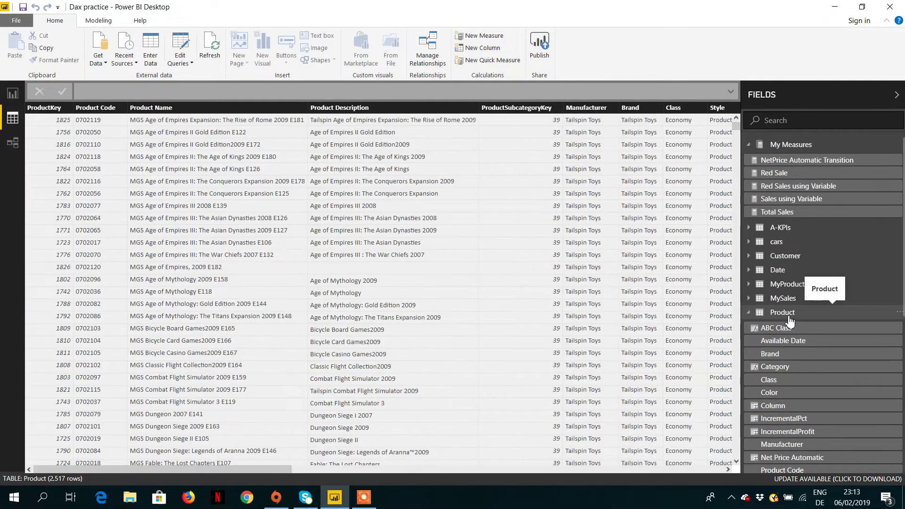
{"action": "left_click", "coordinate": [485, 48]}
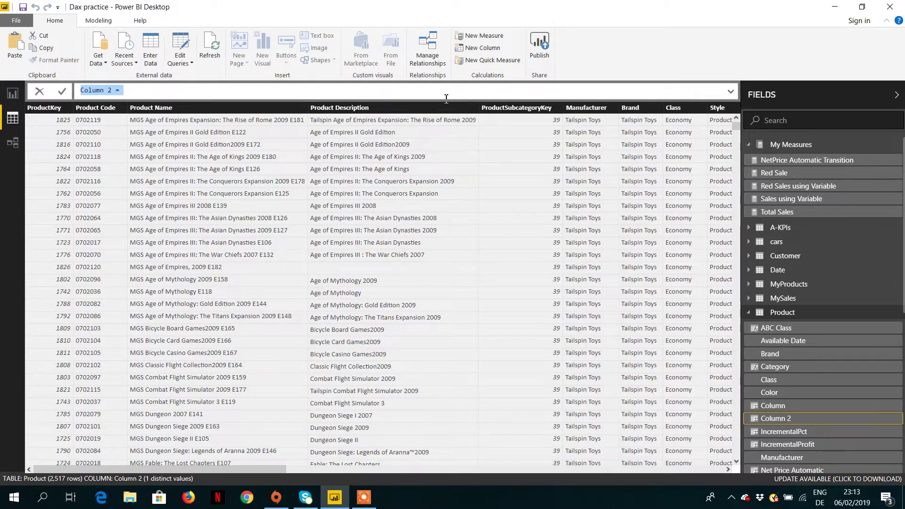
{"action": "type", "text": "Tot"}
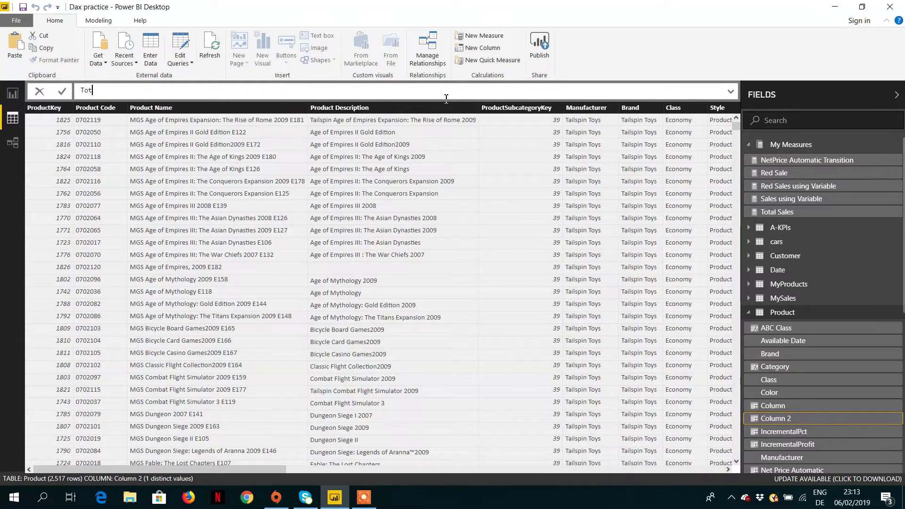
{"action": "type", "text": "al Net"}
{"action": "key", "text": "BackSpace"}
{"action": "key", "text": "BackSpace"}
{"action": "key", "text": "BackSpace"}
{"action": "key", "text": "BackSpace"}
{"action": "key", "text": "BackSpace"}
{"action": "key", "text": "BackSpace"}
{"action": "key", "text": "BackSpace"}
{"action": "key", "text": "BackSpace"}
{"action": "key", "text": "BackSpace"}
{"action": "type", "text": "Ntet"}
{"action": "key", "text": "Num_Lock"}
{"action": "key", "text": "BackSpace"}
{"action": "key", "text": "BackSpace"}
{"action": "key", "text": "BackSpace"}
{"action": "type", "text": "et Price per Transaction ="}
{"action": "left_click", "coordinate": [732, 93]}
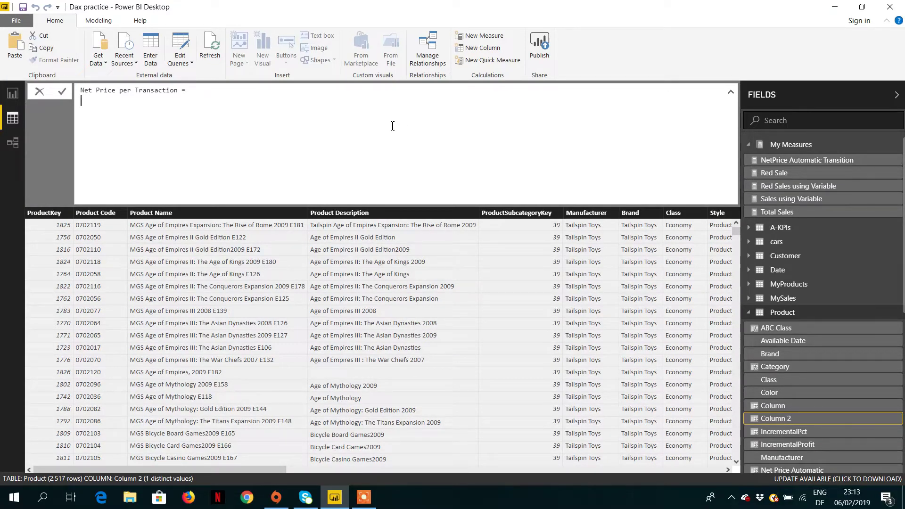
- Check which measures and columns the formula suggests for "net" without a relationship function, and clear the entry
{"action": "type", "text": "net"}
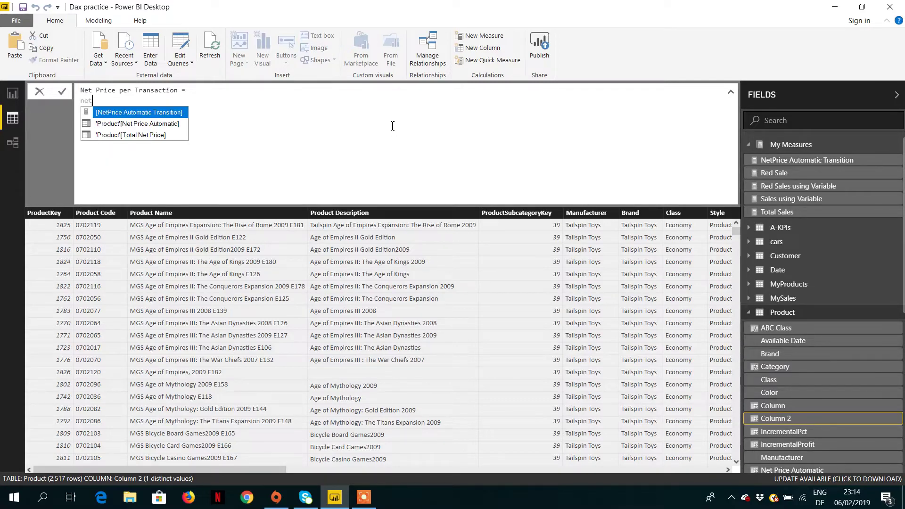
{"action": "key", "text": "Down"}
{"action": "key", "text": "Down"}
{"action": "key", "text": "Up"}
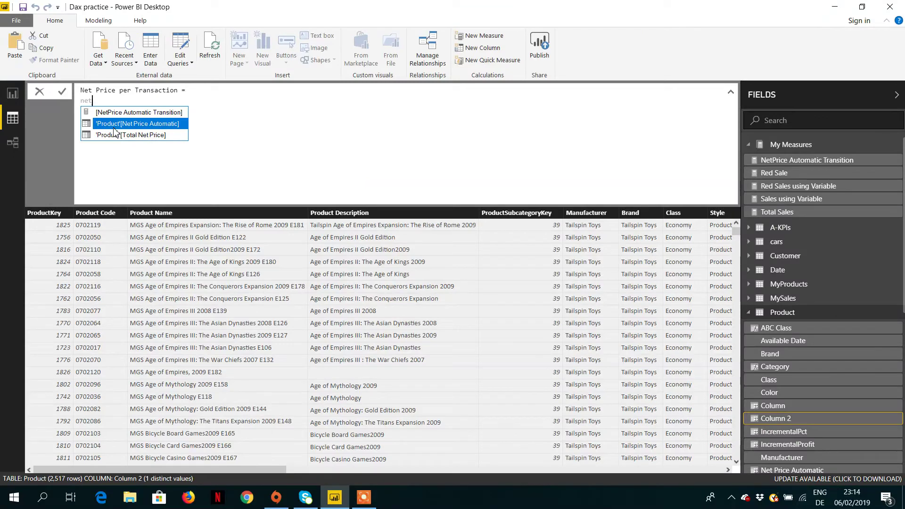
{"action": "key", "text": "BackSpace"}
{"action": "key", "text": "BackSpace"}
{"action": "key", "text": "BackSpace"}
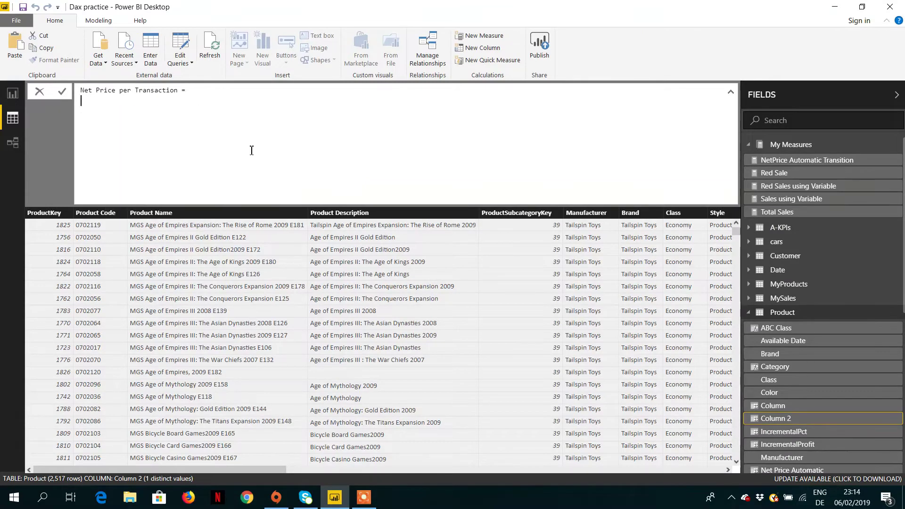
- Try to reference a "Net" column inside the RELATED function, and clear the search text
{"action": "type", "text": "related"}
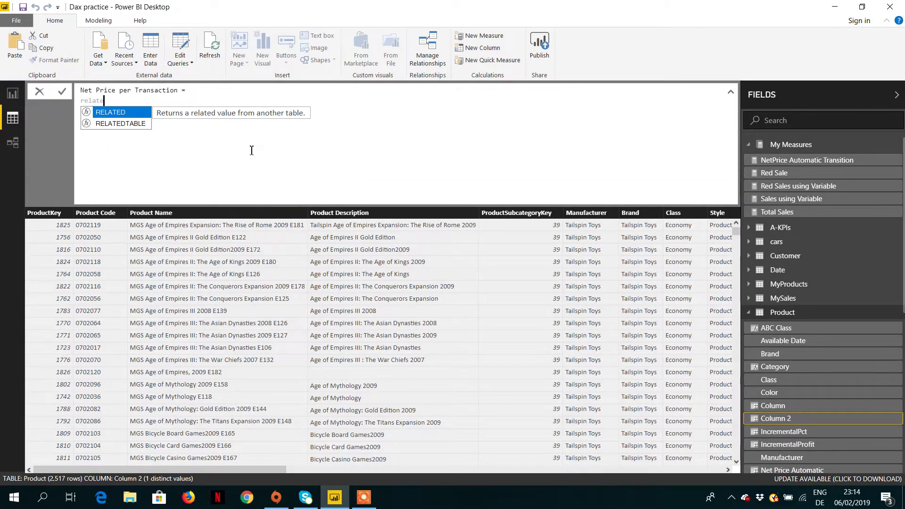
{"action": "key", "text": "Tab"}
{"action": "type", "text": "ne"}
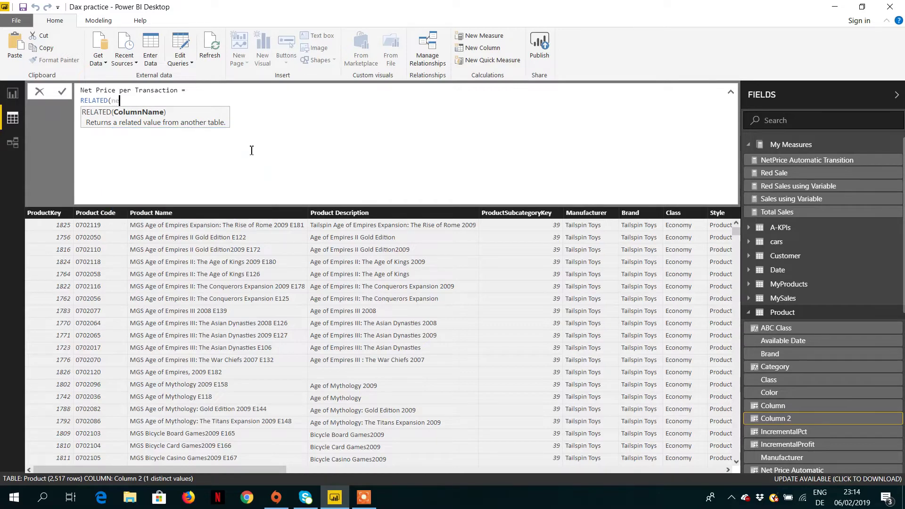
{"action": "key", "text": "BackSpace"}
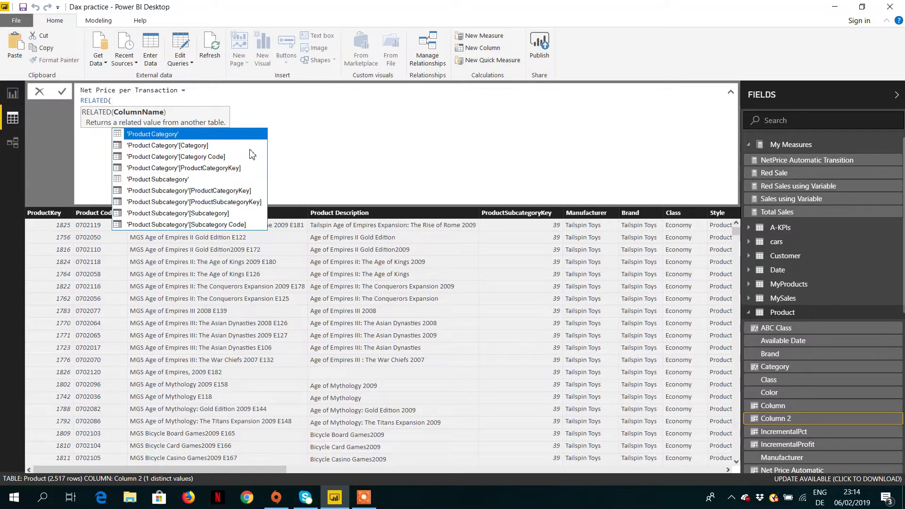
{"action": "type", "text": "N"}
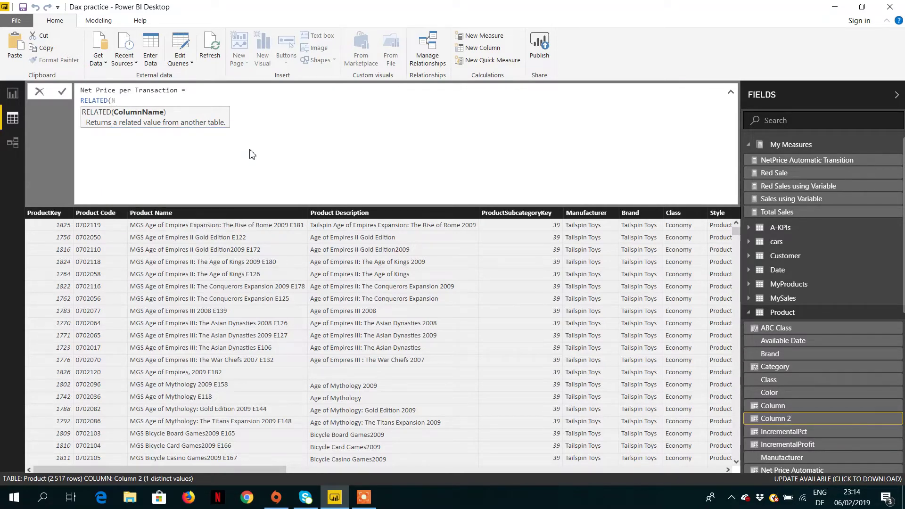
{"action": "type", "text": "et"}
{"action": "key", "text": "BackSpace"}
{"action": "key", "text": "BackSpace"}
{"action": "key", "text": "BackSpace"}
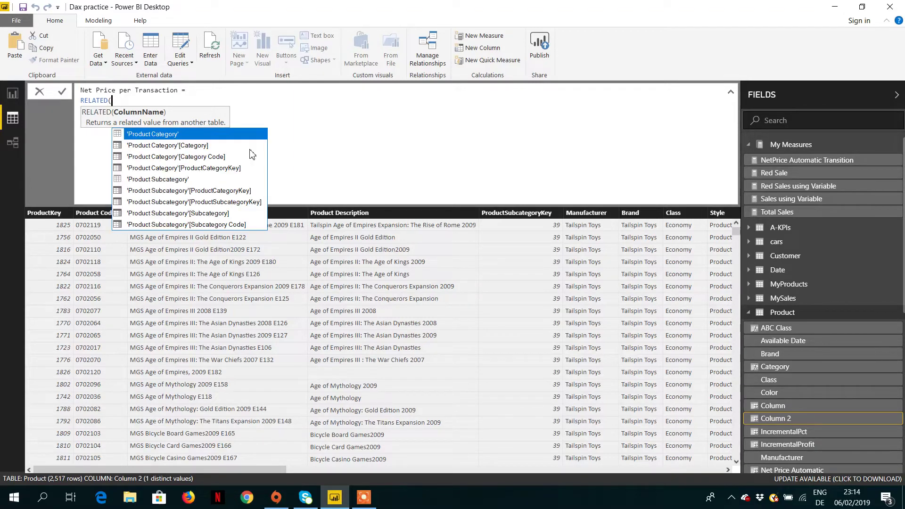
- Try to reference the Sales table inside RELATED, and remove the whole unfinished expression from the formula
{"action": "type", "text": "Sale"}
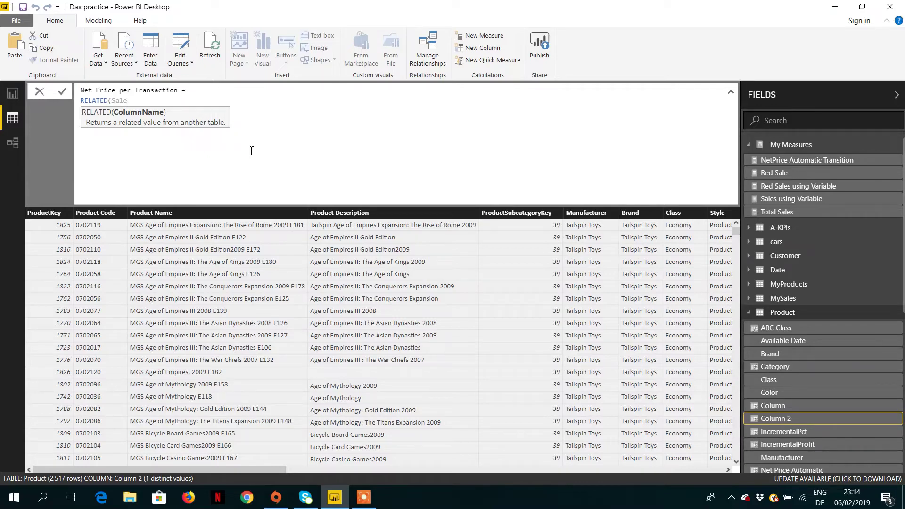
{"action": "key", "text": "BackSpace"}
{"action": "key", "text": "BackSpace"}
{"action": "key", "text": "BackSpace"}
{"action": "key", "text": "BackSpace"}
{"action": "key", "text": "BackSpace"}
{"action": "key", "text": "BackSpace"}
{"action": "key", "text": "BackSpace"}
{"action": "key", "text": "BackSpace"}
{"action": "key", "text": "BackSpace"}
{"action": "key", "text": "BackSpace"}
{"action": "key", "text": "BackSpace"}
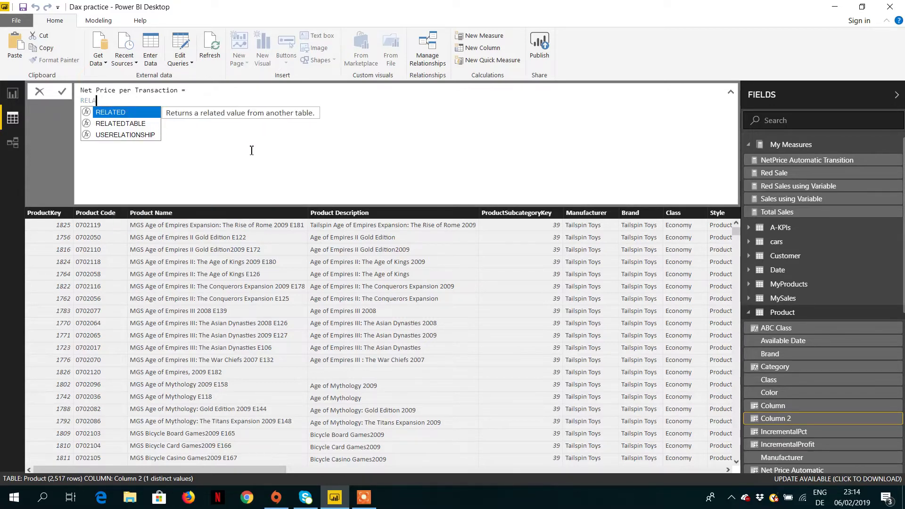
{"action": "key", "text": "BackSpace"}
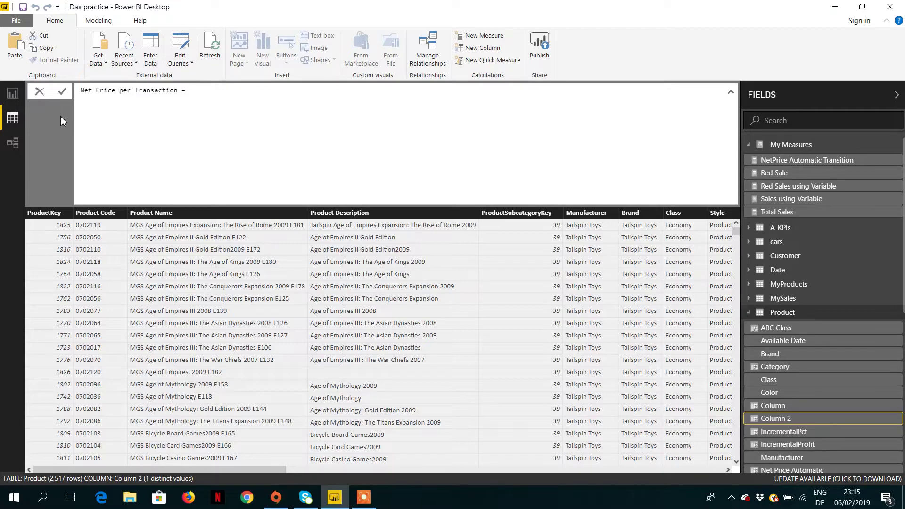
- Examine the relationship between the Sales and Product tables in the model diagram, and return to the Product table's data
{"action": "left_click", "coordinate": [14, 145]}
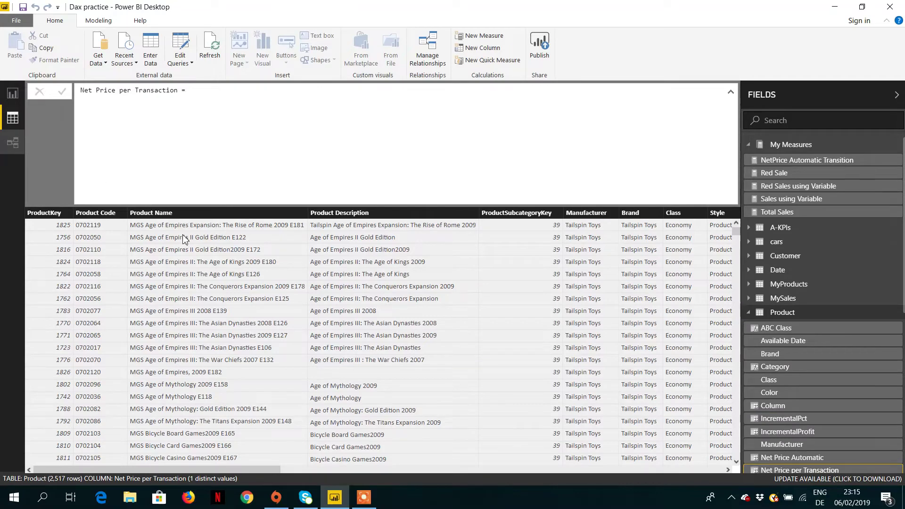
{"action": "left_click", "coordinate": [13, 146]}
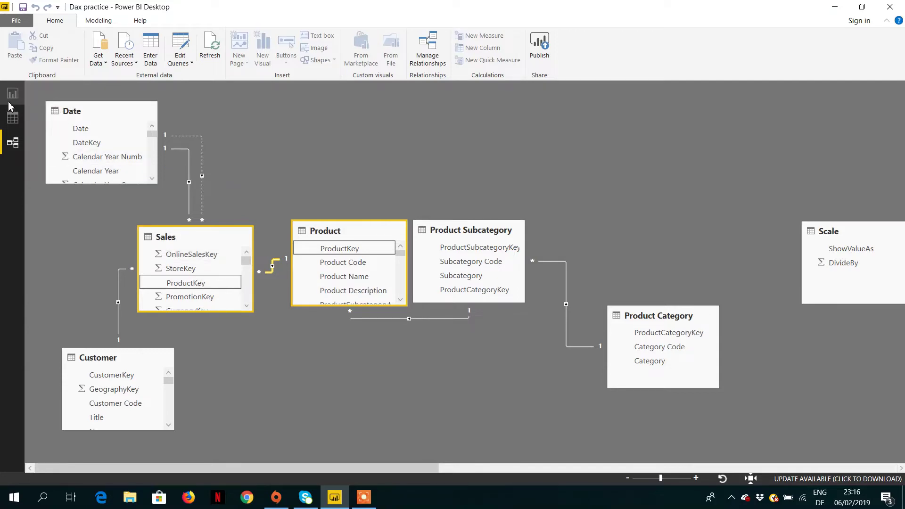
{"action": "left_click", "coordinate": [13, 117]}
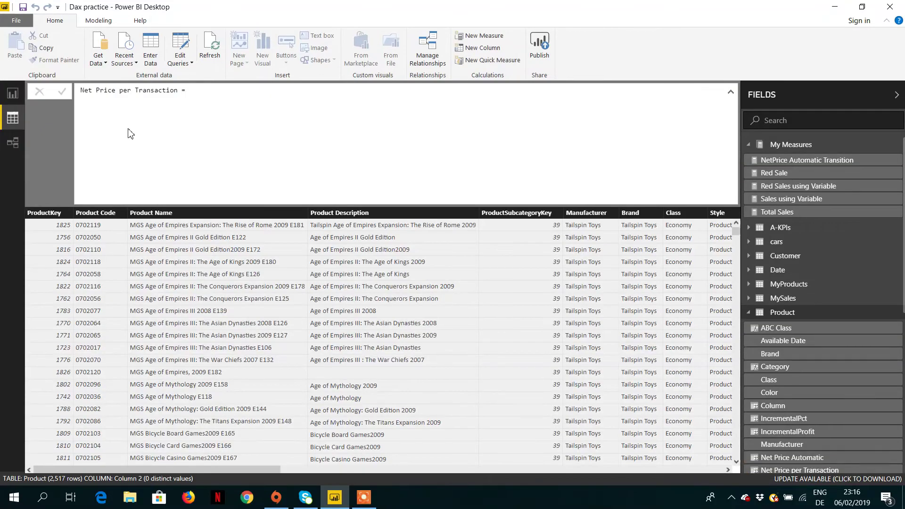
- Define the Net Price per Transaction column as RELATEDTABLE(Sales) and apply the formula
{"action": "left_click", "coordinate": [125, 113]}
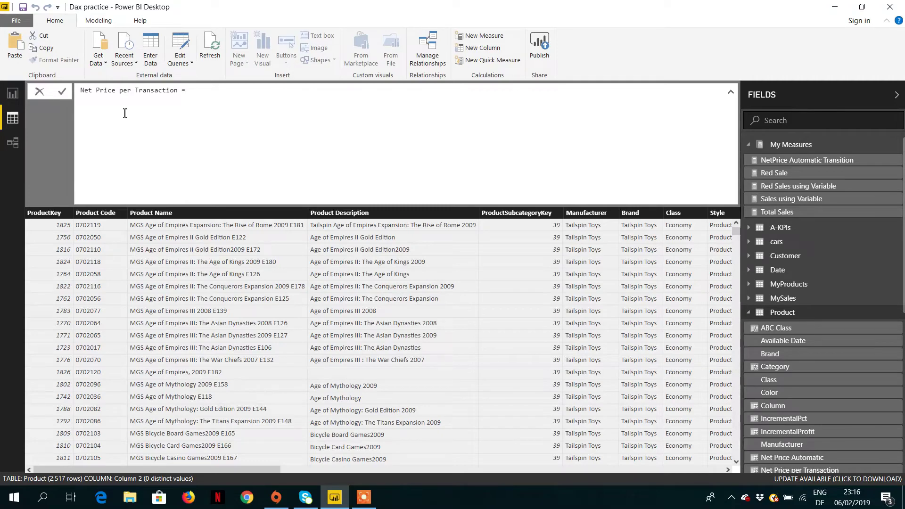
{"action": "type", "text": "relat"}
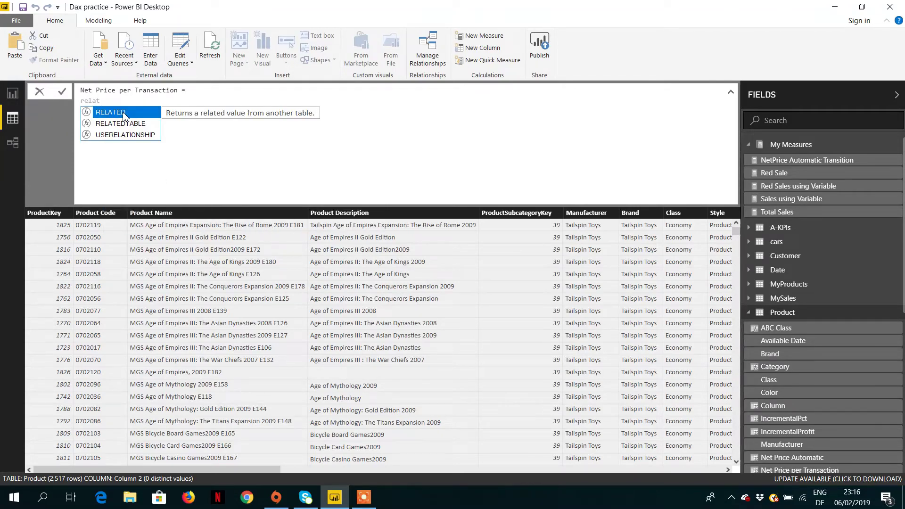
{"action": "key", "text": "Down"}
{"action": "key", "text": "Tab"}
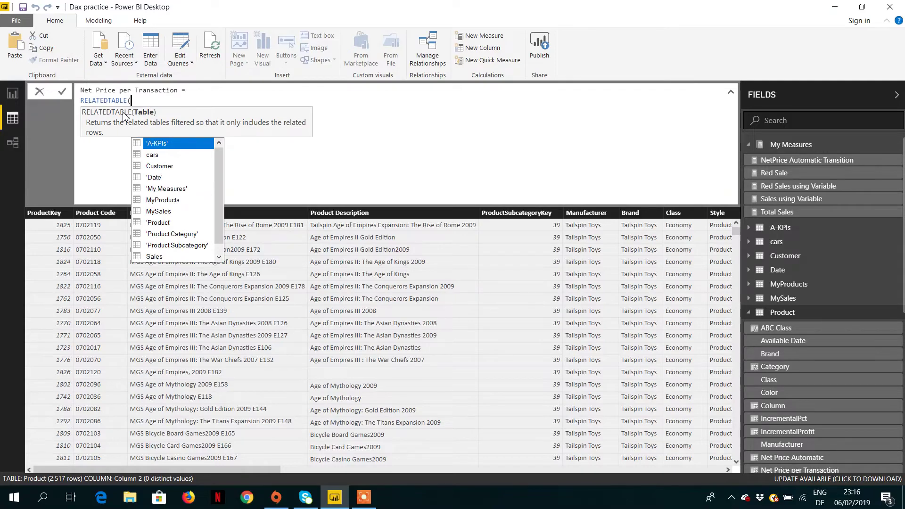
{"action": "type", "text": "sa"}
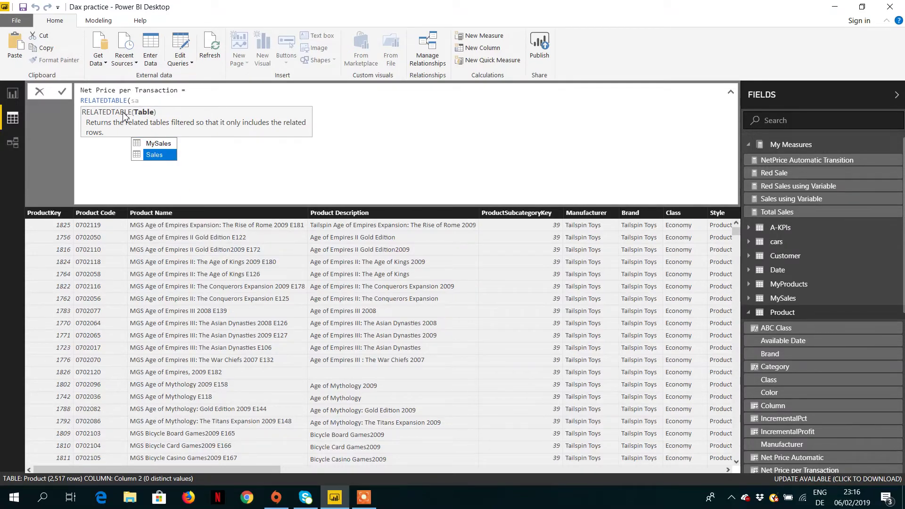
{"action": "key", "text": "Tab"}
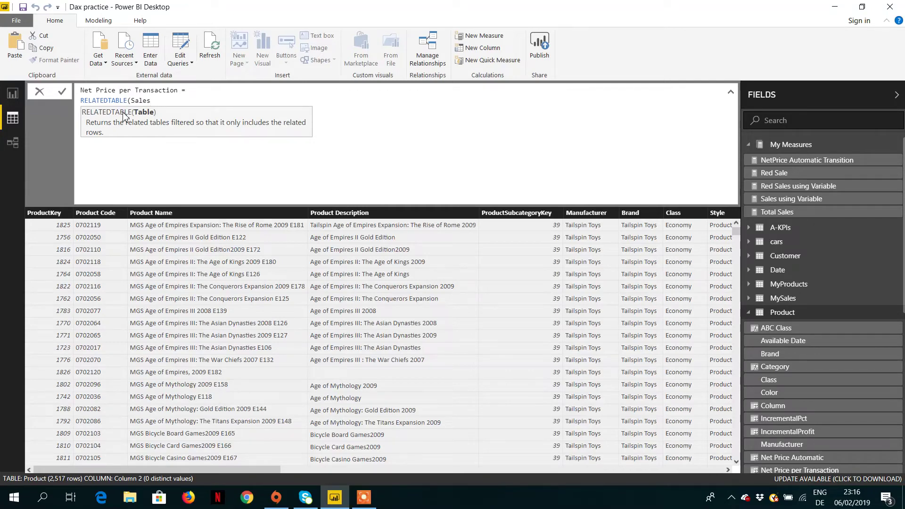
{"action": "type", "text": ")"}
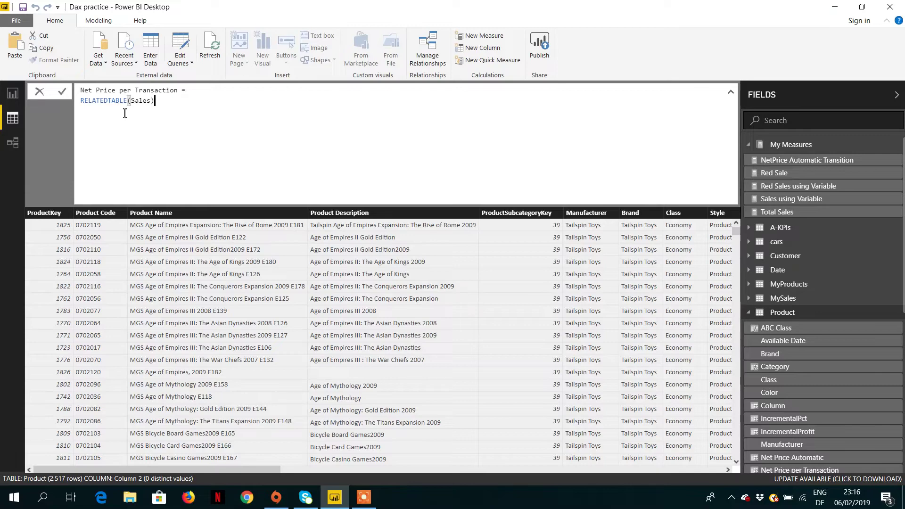
{"action": "key", "text": "Return"}
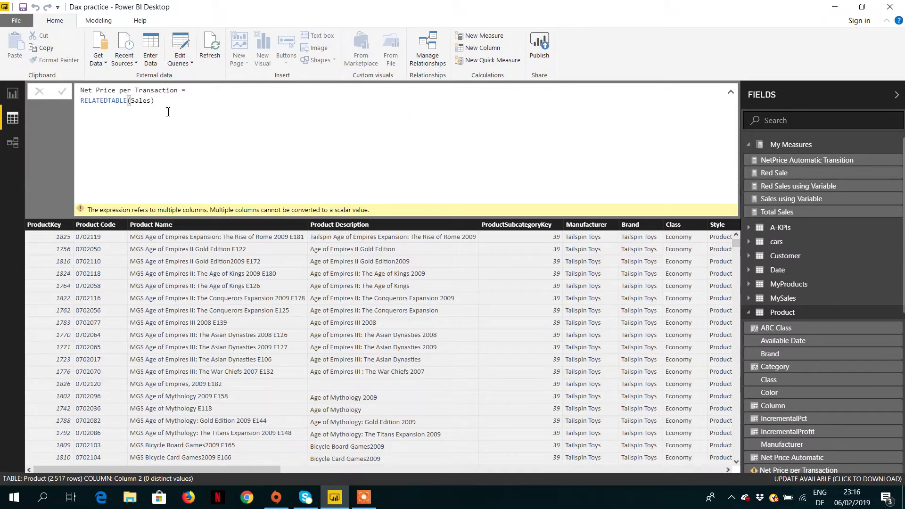
- Insert COUNTROWS( before RELATEDTABLE(Sales) in the column formula, and put RELATEDTABLE(Sales) on its own indented line
{"action": "left_click", "coordinate": [84, 103]}
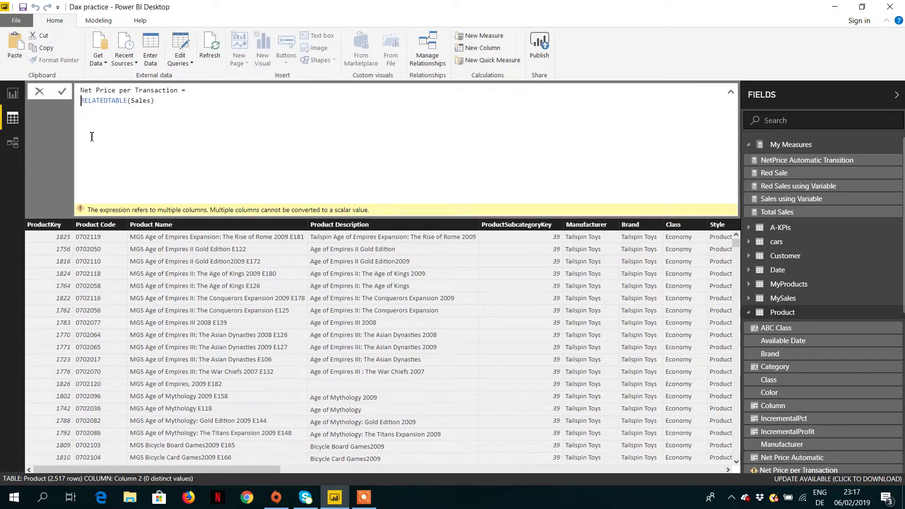
{"action": "type", "text": "Count"}
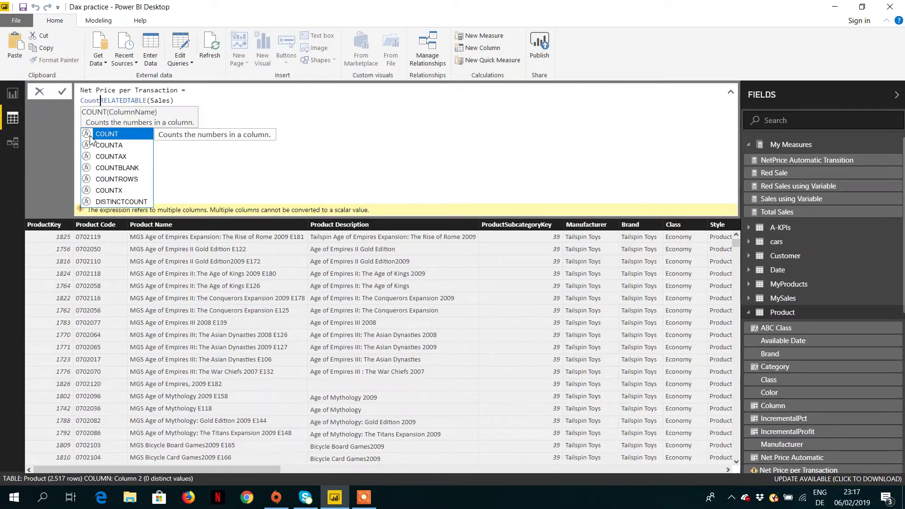
{"action": "type", "text": "r"}
{"action": "key", "text": "Tab"}
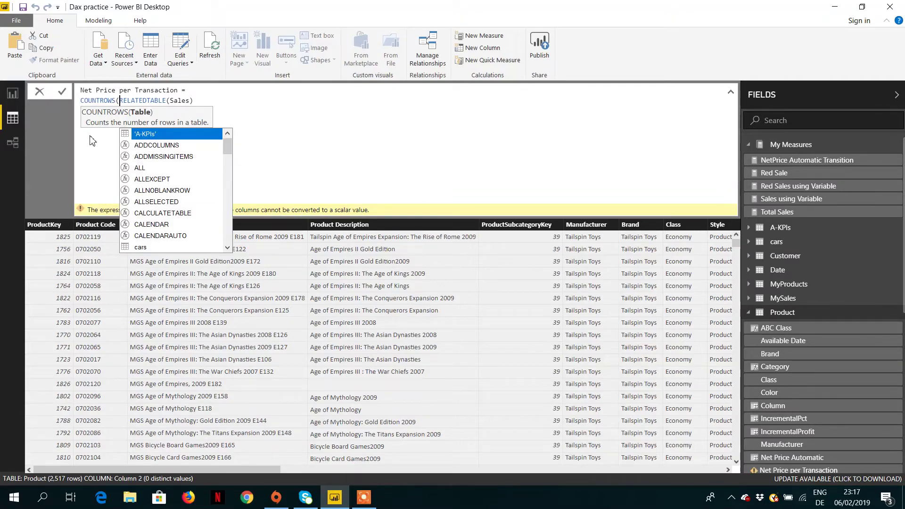
{"action": "key", "text": "shift+Return"}
{"action": "key", "text": "Tab"}
{"action": "key", "text": "Tab"}
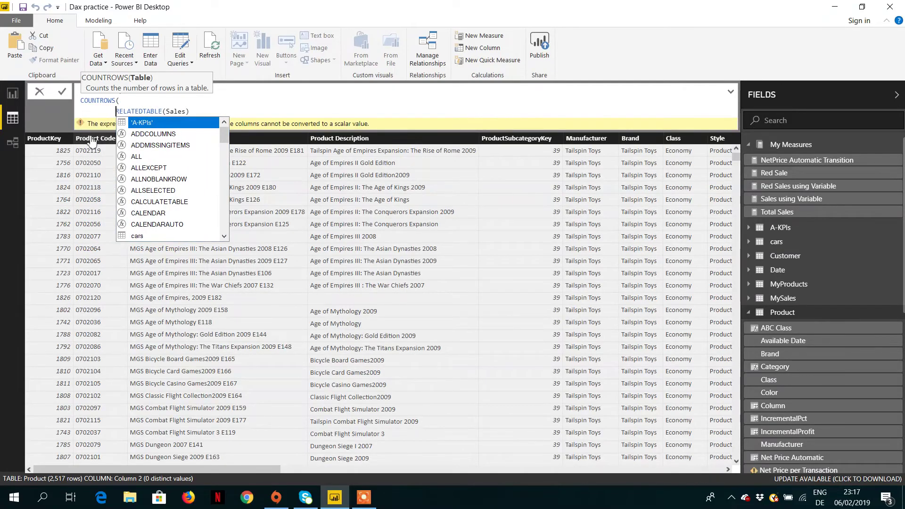
- Close the COUNTROWS function with a parenthesis on a new unindented line, apply the formula, and check the calculated column's values
{"action": "left_click", "coordinate": [203, 111]}
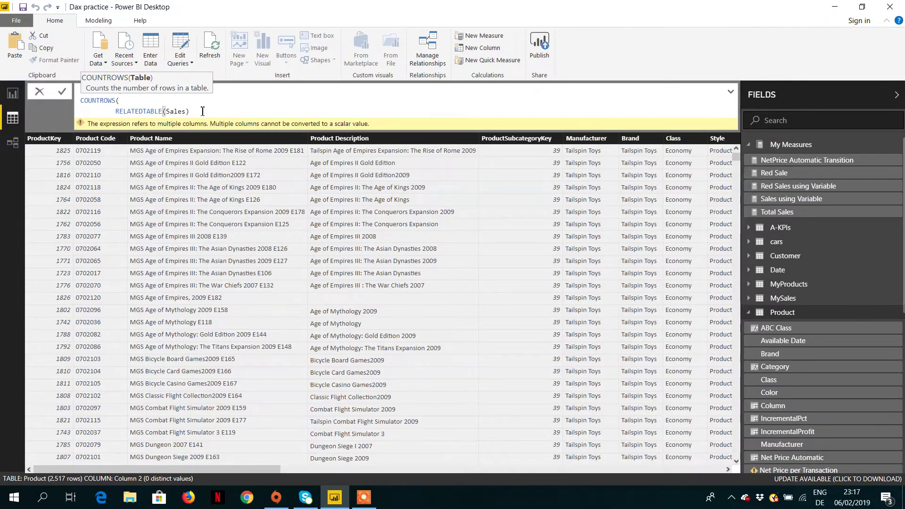
{"action": "key", "text": "shift+Return"}
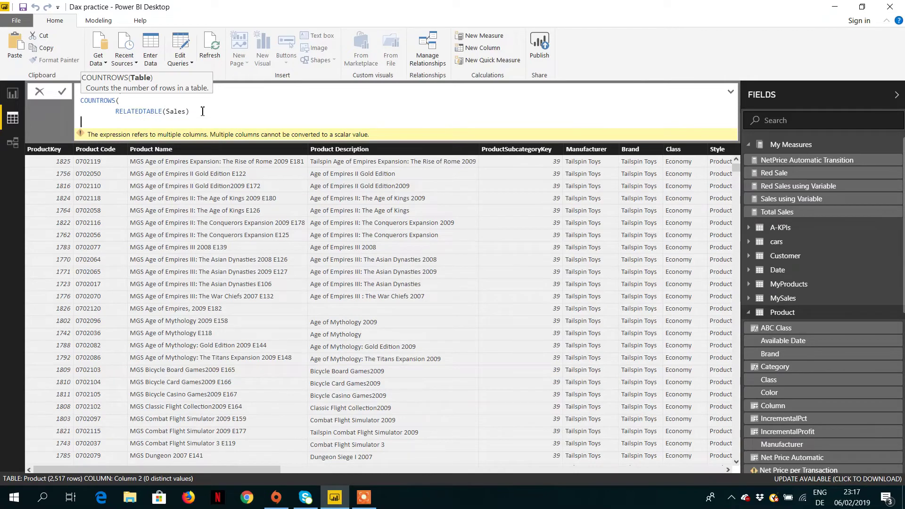
{"action": "key", "text": "Tab"}
{"action": "key", "text": "BackSpace"}
{"action": "key", "text": "BackSpace"}
{"action": "key", "text": "BackSpace"}
{"action": "key", "text": "BackSpace"}
{"action": "type", "text": ")"}
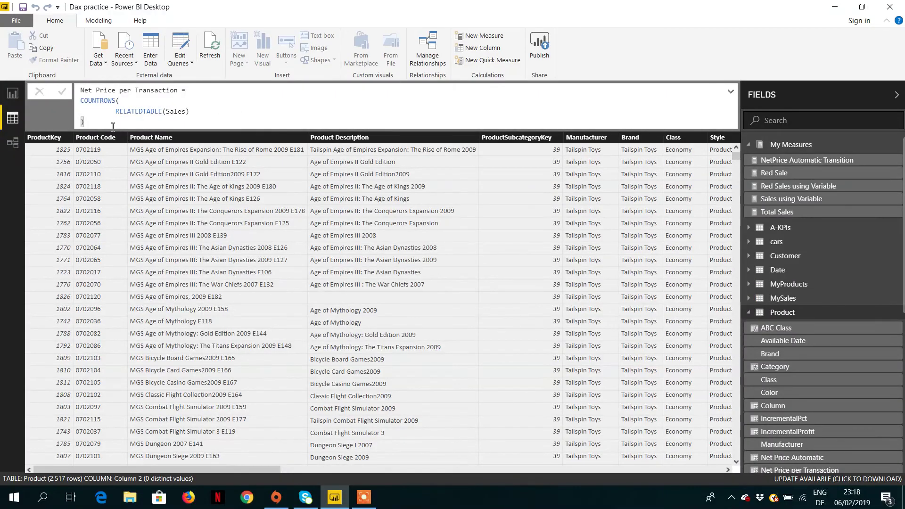
{"action": "key", "text": "Return"}
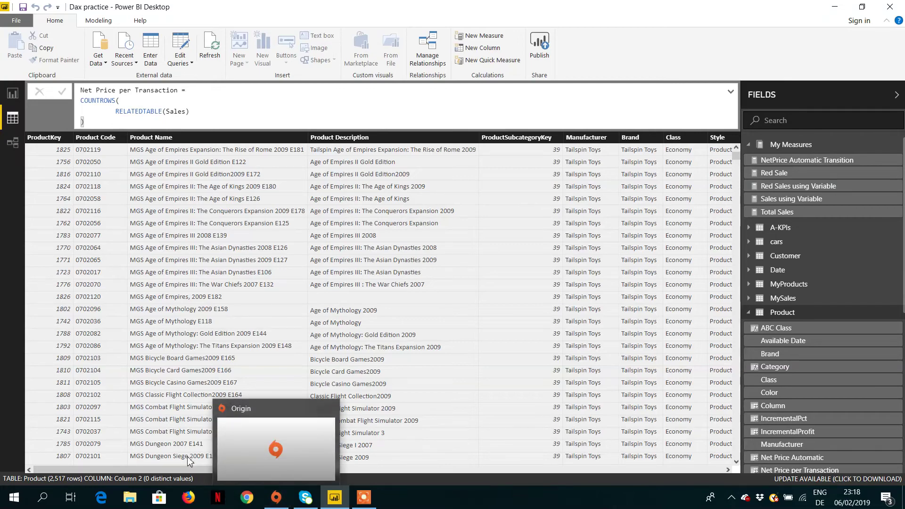
{"action": "left_click_drag", "start_coordinate": [187, 471], "coordinate": [691, 460]}
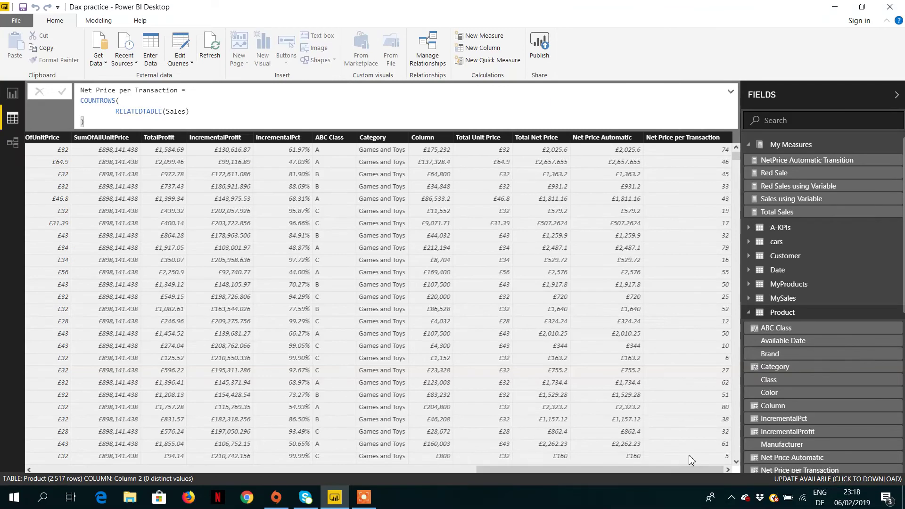
- Rename the Net Price per Transaction column to Total Transaction in its formula, apply the change, and check the column in the table
{"action": "left_click", "coordinate": [137, 92]}
{"action": "key", "text": "BackSpace"}
{"action": "key", "text": "BackSpace"}
{"action": "key", "text": "BackSpace"}
{"action": "key", "text": "BackSpace"}
{"action": "key", "text": "BackSpace"}
{"action": "key", "text": "BackSpace"}
{"action": "key", "text": "BackSpace"}
{"action": "key", "text": "BackSpace"}
{"action": "key", "text": "BackSpace"}
{"action": "key", "text": "BackSpace"}
{"action": "key", "text": "BackSpace"}
{"action": "key", "text": "BackSpace"}
{"action": "key", "text": "BackSpace"}
{"action": "key", "text": "BackSpace"}
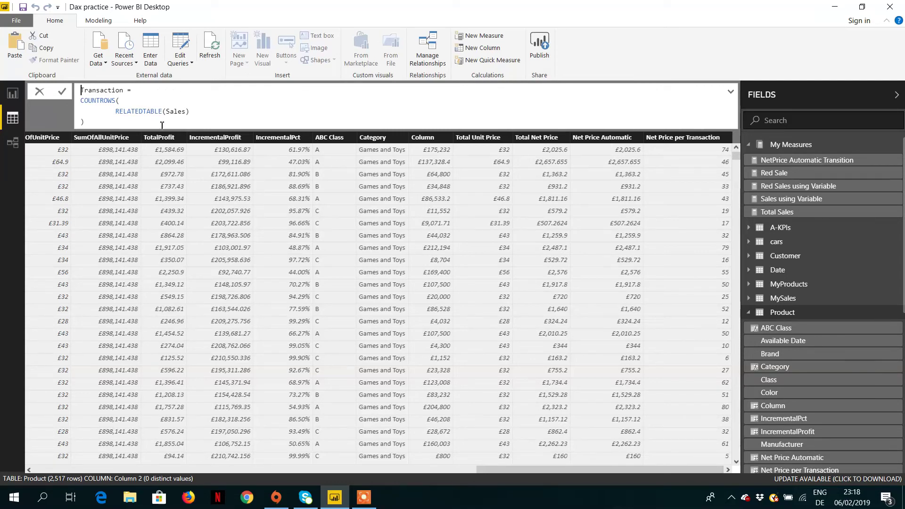
{"action": "type", "text": "Total"}
{"action": "key", "text": "Return"}
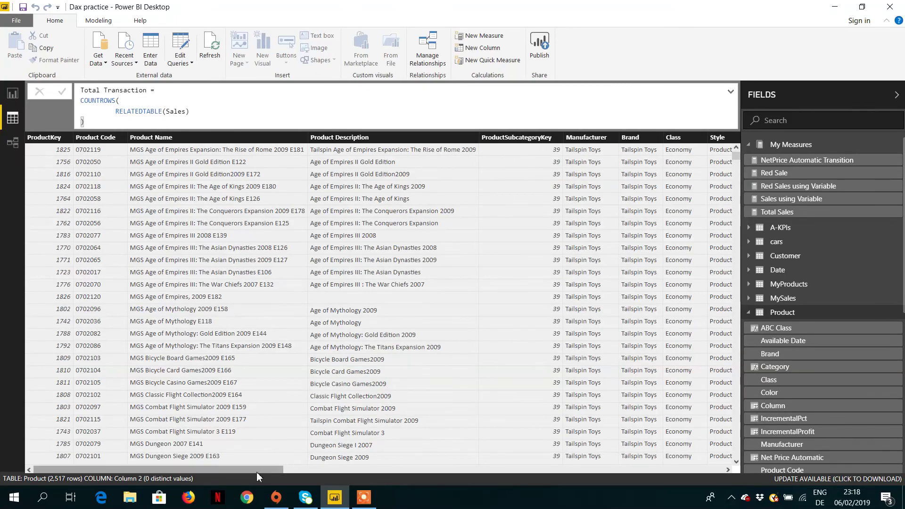
{"action": "left_click_drag", "start_coordinate": [257, 470], "coordinate": [725, 480]}
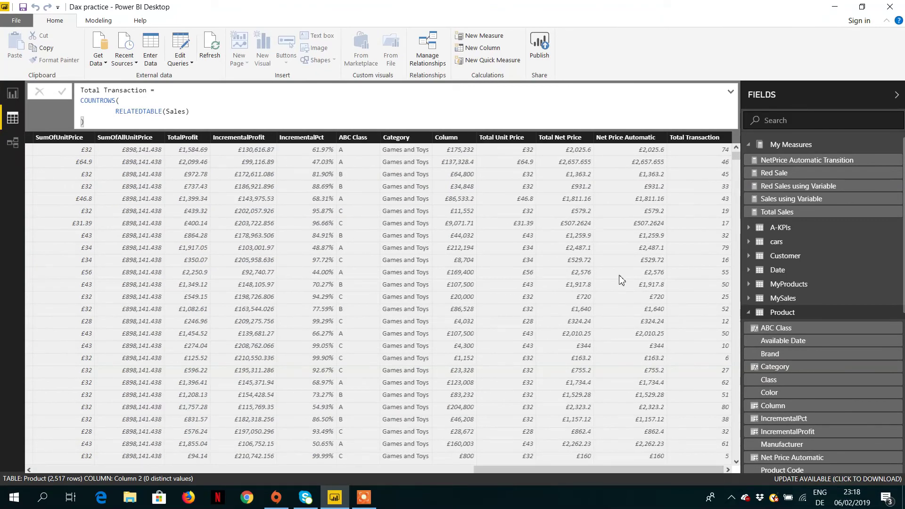